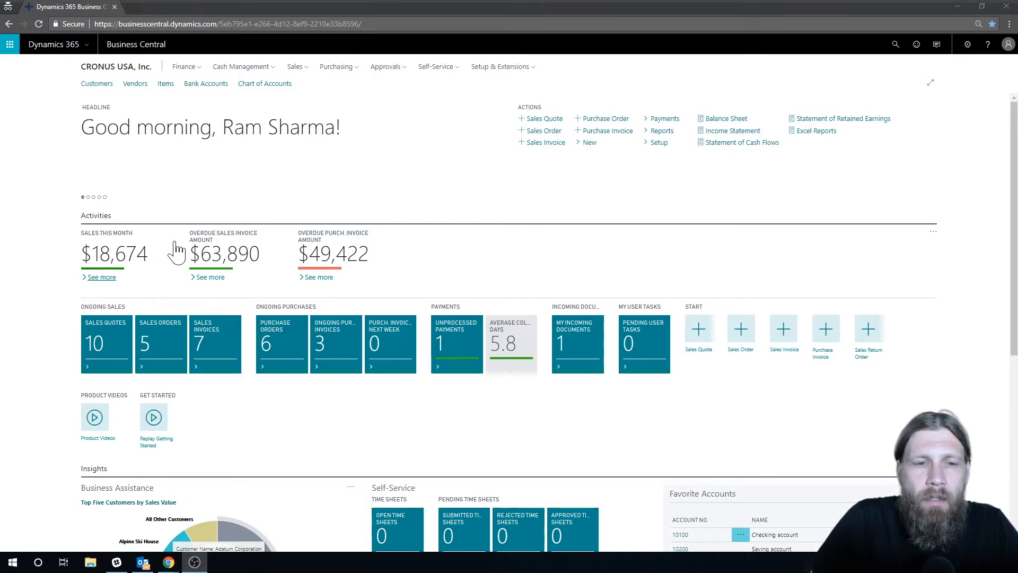
Open the Machine Center List by searching for "machine center" and start a new machine center card
click(896, 45)
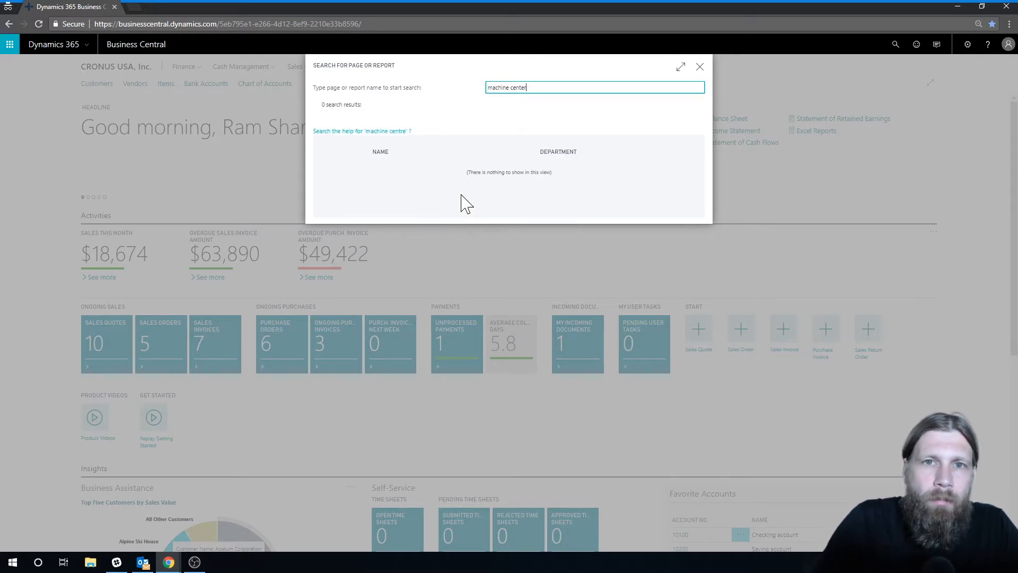
click(406, 171)
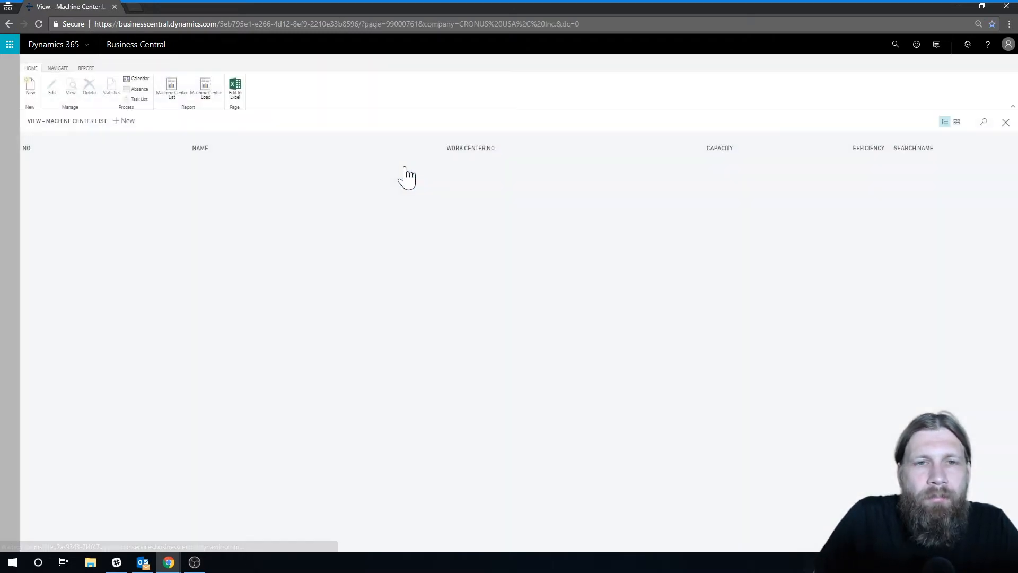
click(31, 95)
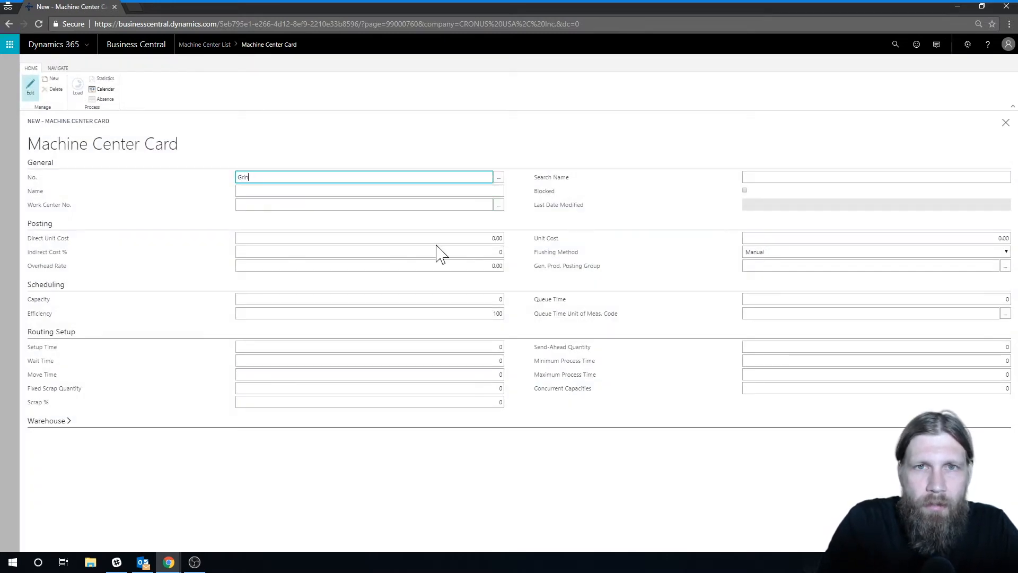
Enter GRINDER1 as the machine center number and Grinder 1 as its name
text(Grinder 1)
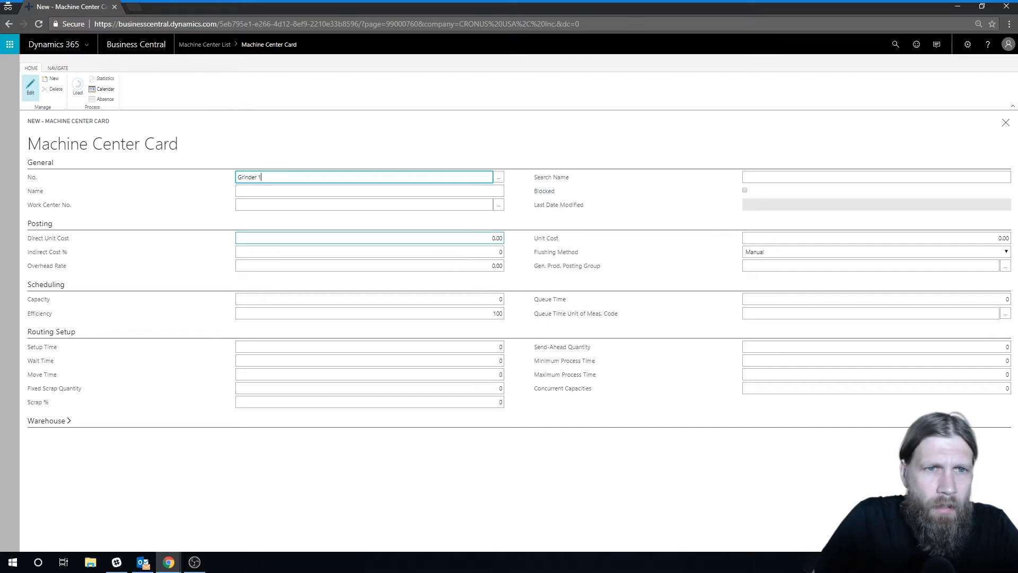
key(BackSpace)
key(BackSpace)
text(1)
key(Tab)
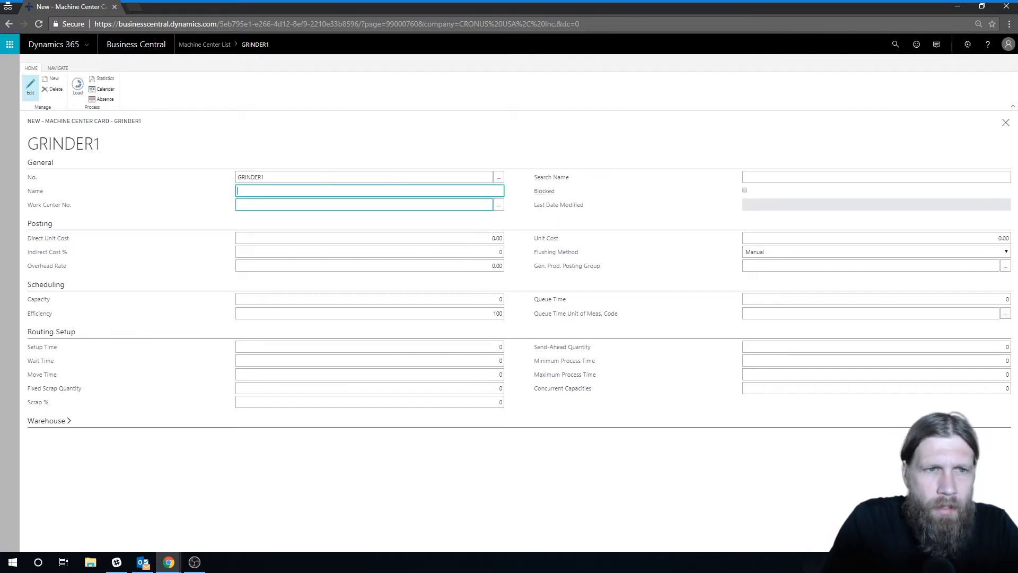
key(Tab)
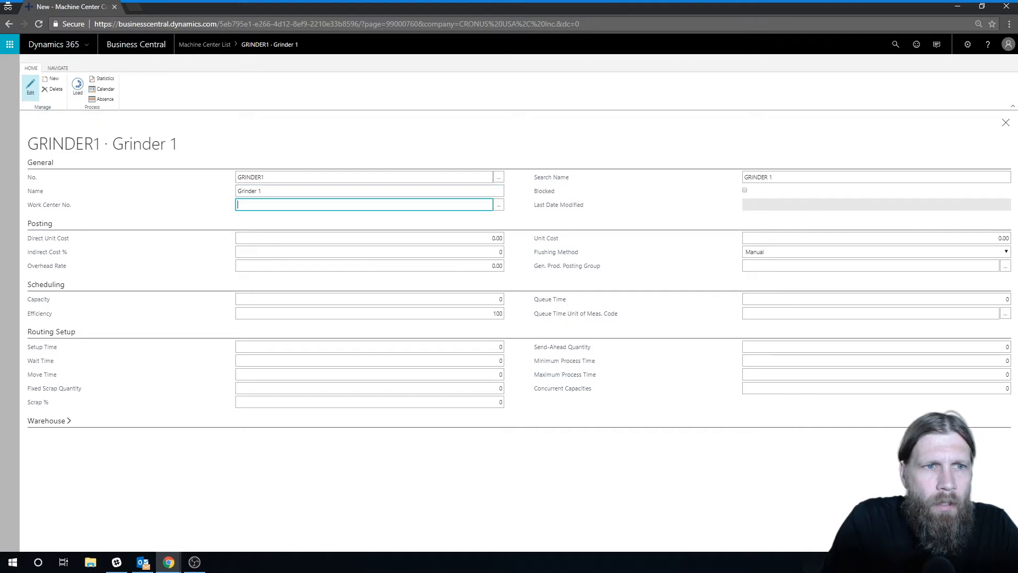
Assign work center W00010 and the general product posting group SERVICES to the machine center
click(498, 205)
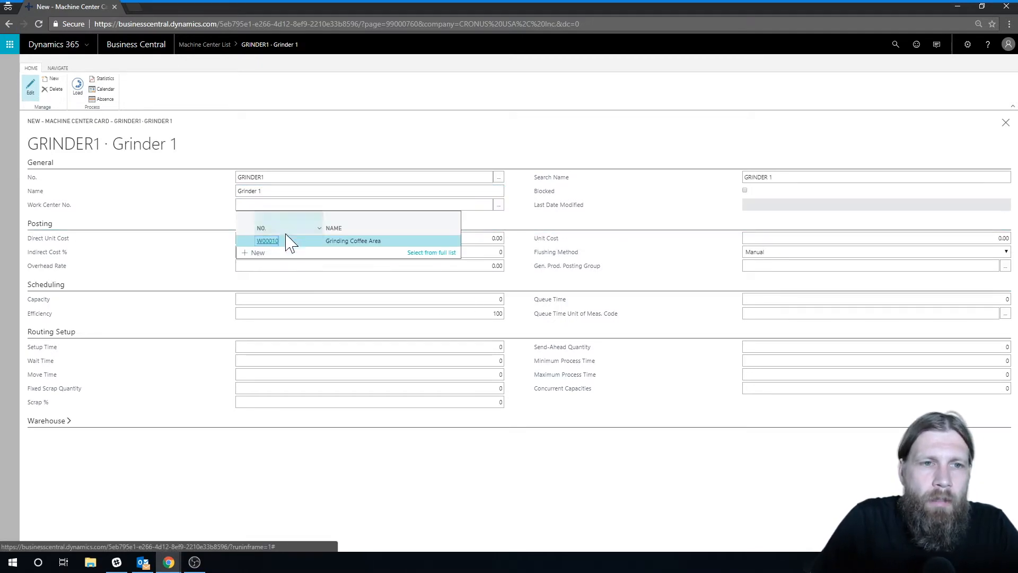
click(301, 248)
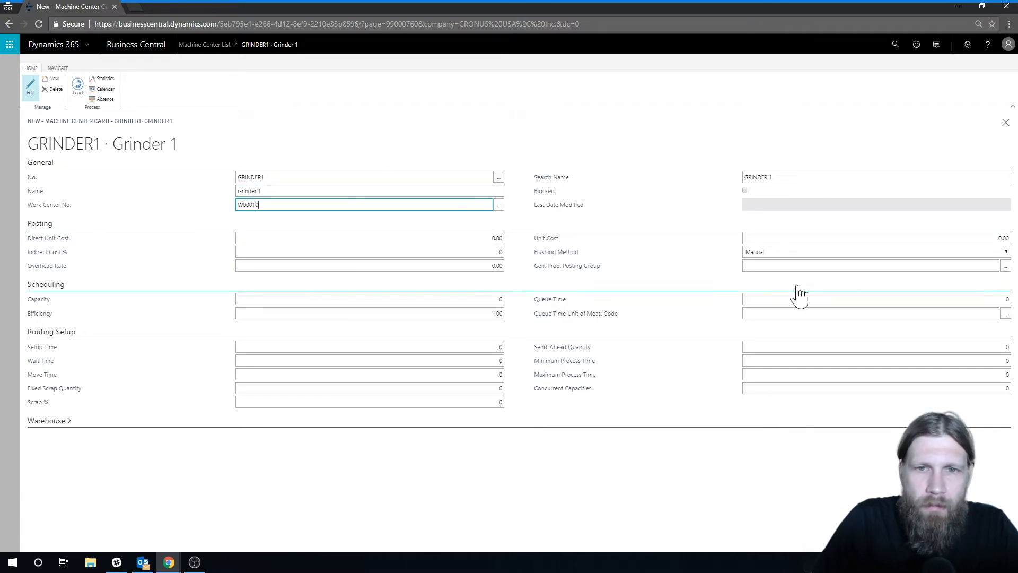
click(1005, 266)
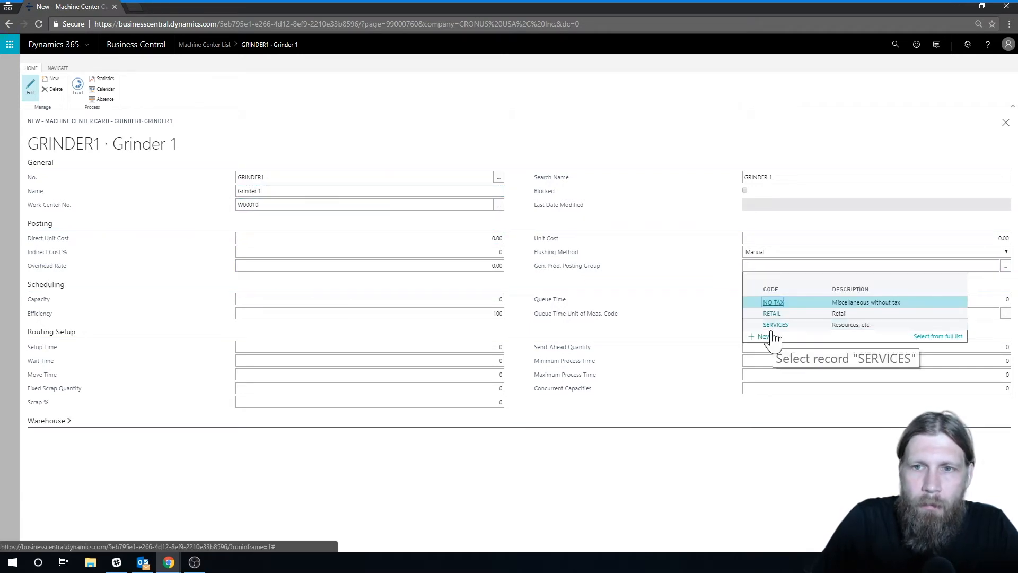
click(774, 325)
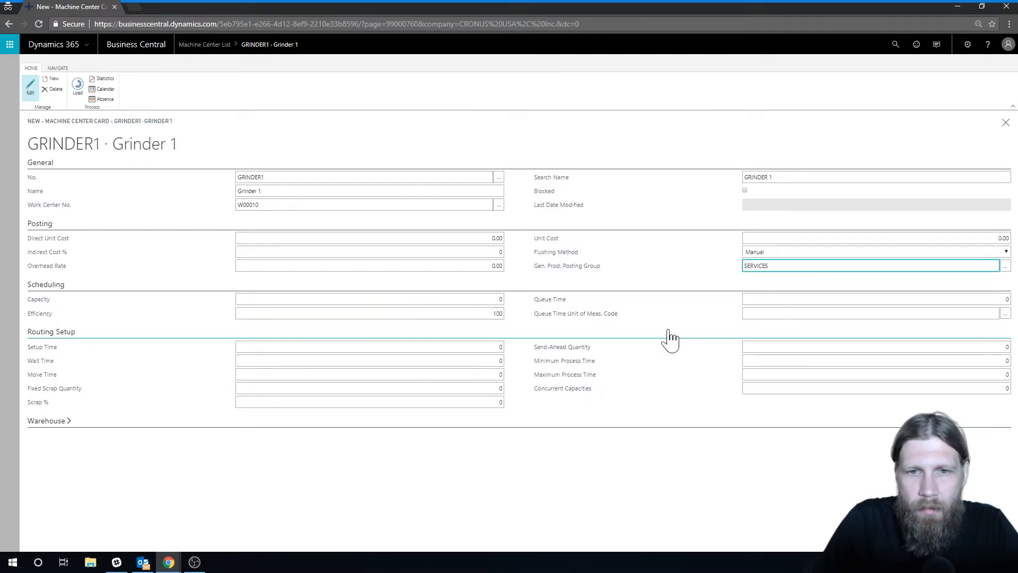
key(Tab)
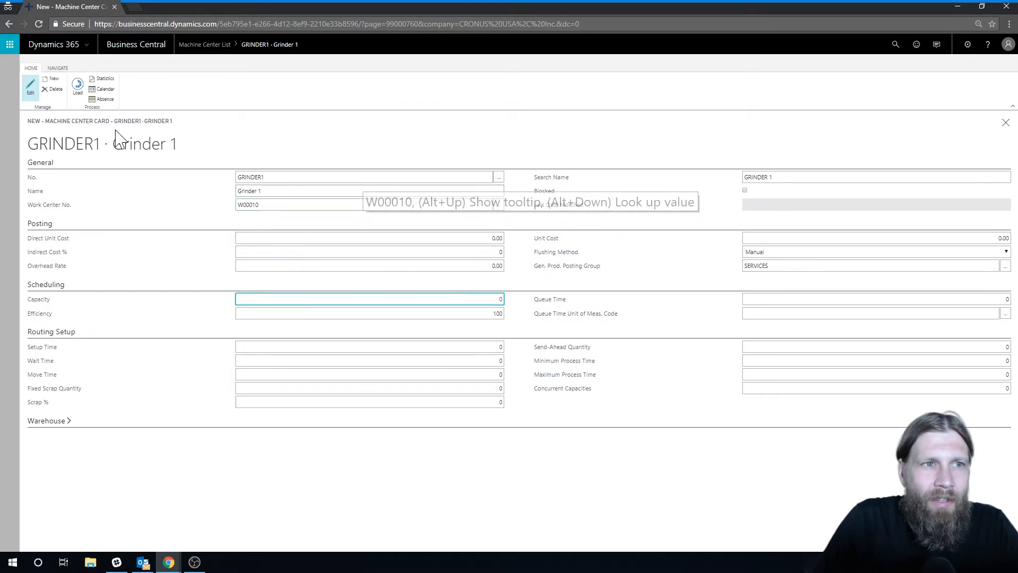
Try to calculate the machine center calendar from 1/1/2018 to 12/31/2018, then close the calendar
click(104, 89)
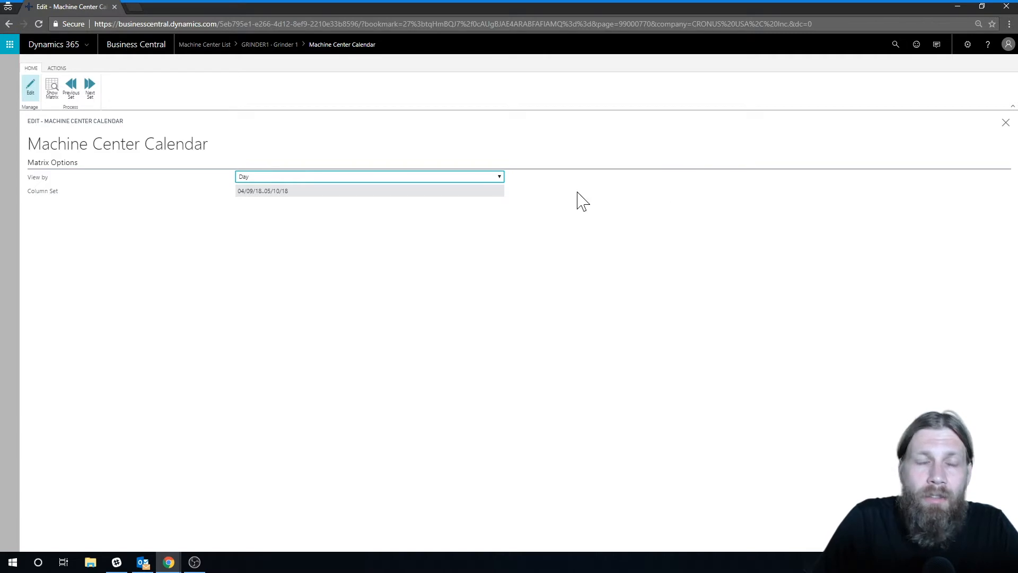
click(57, 68)
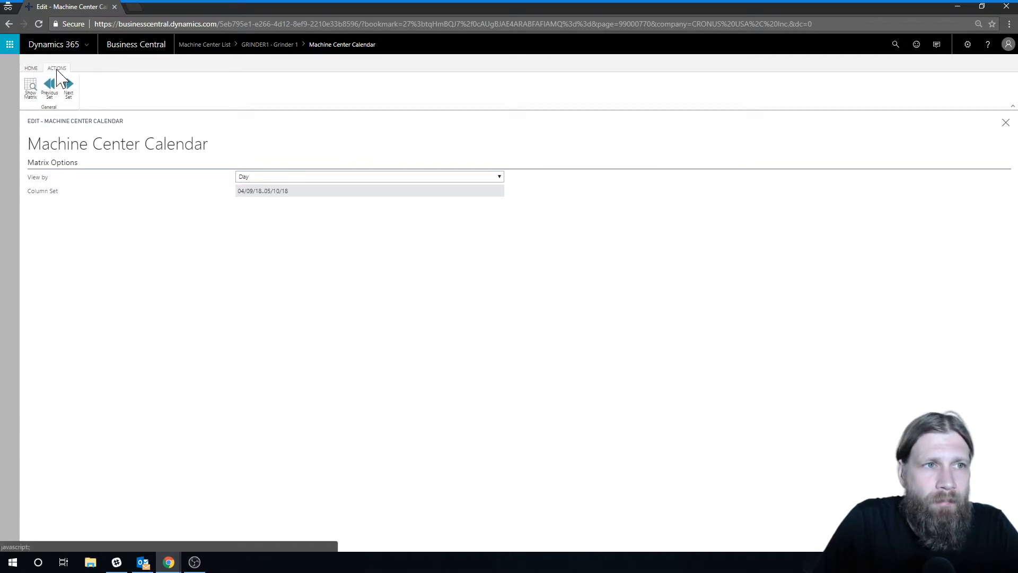
click(30, 88)
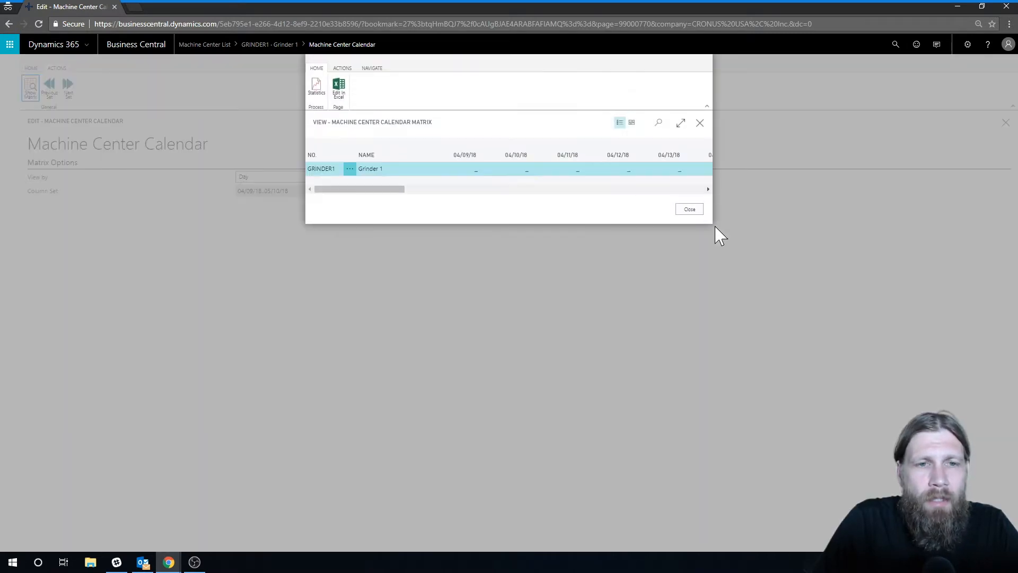
click(342, 68)
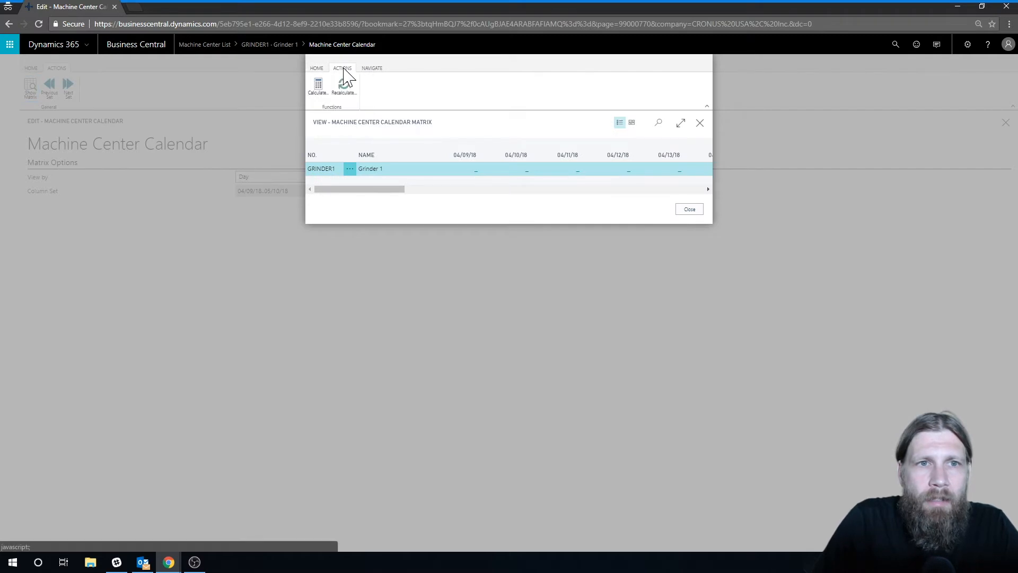
click(320, 89)
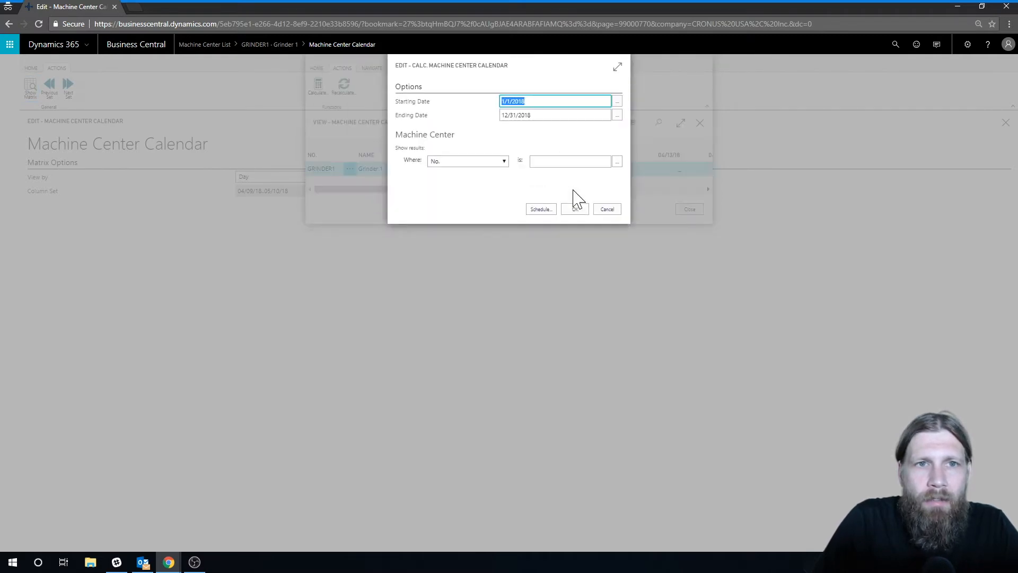
click(575, 209)
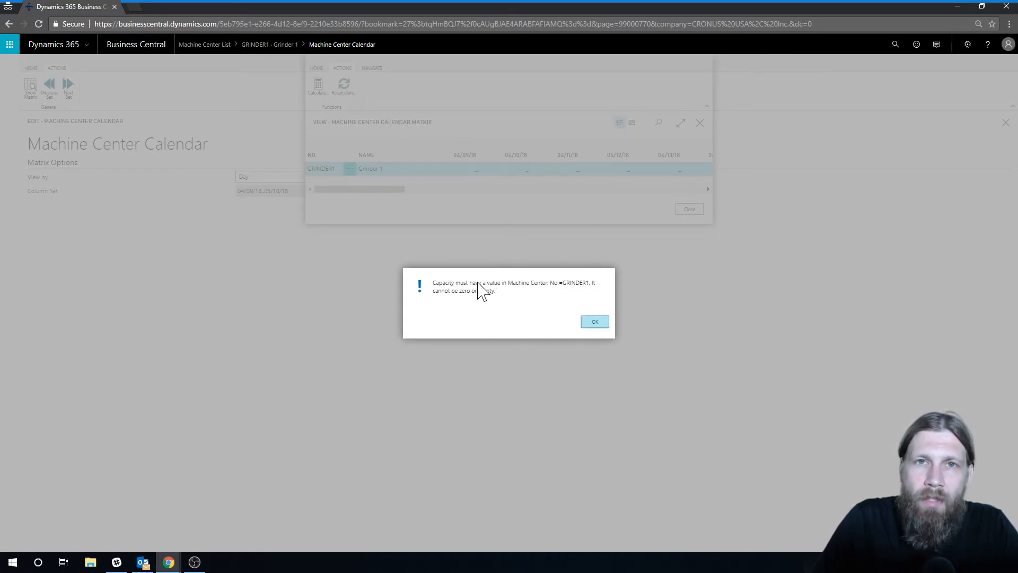
click(589, 323)
click(691, 211)
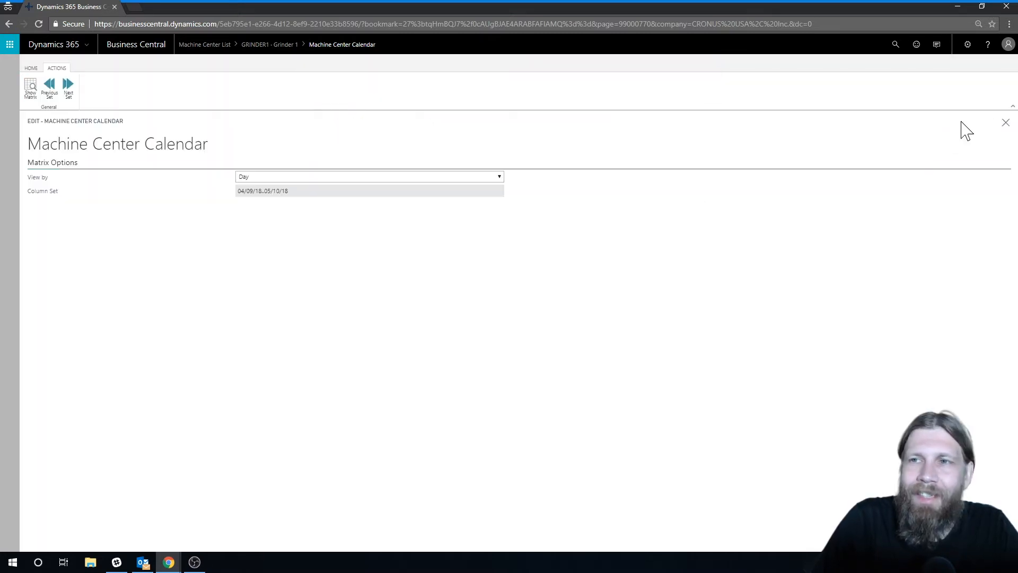
click(1006, 122)
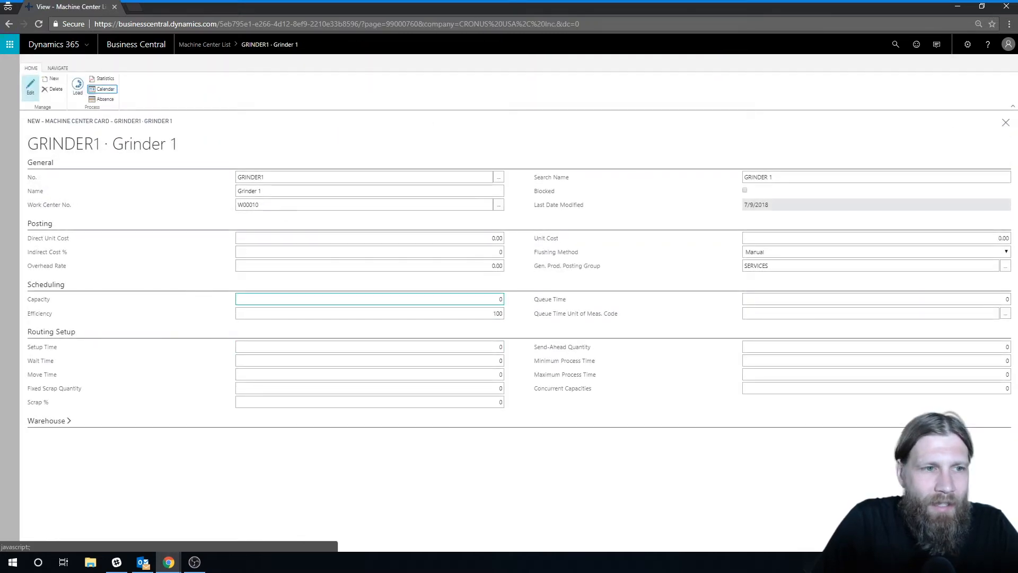
Set the machine center's capacity to 1
click(499, 300)
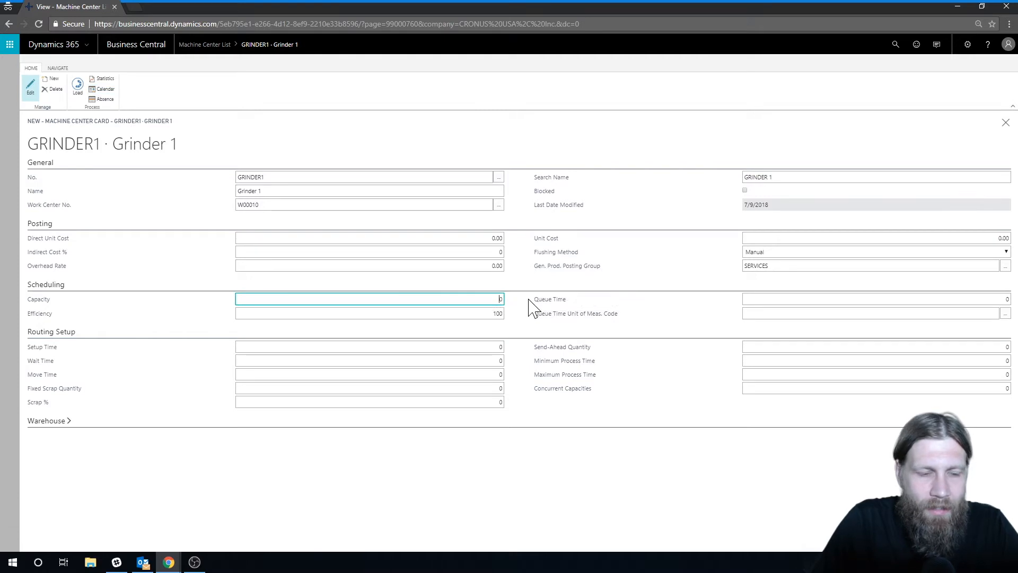
text(1)
key(Tab)
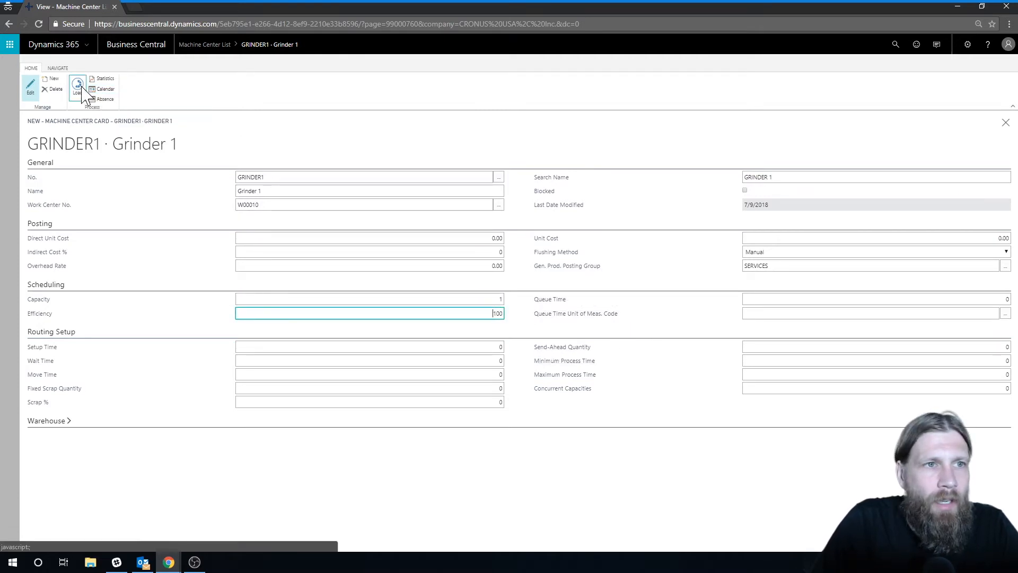
Calculate the machine center calendar from 1/1/2018 to 12/31/2018 and close the calendar pages
click(103, 89)
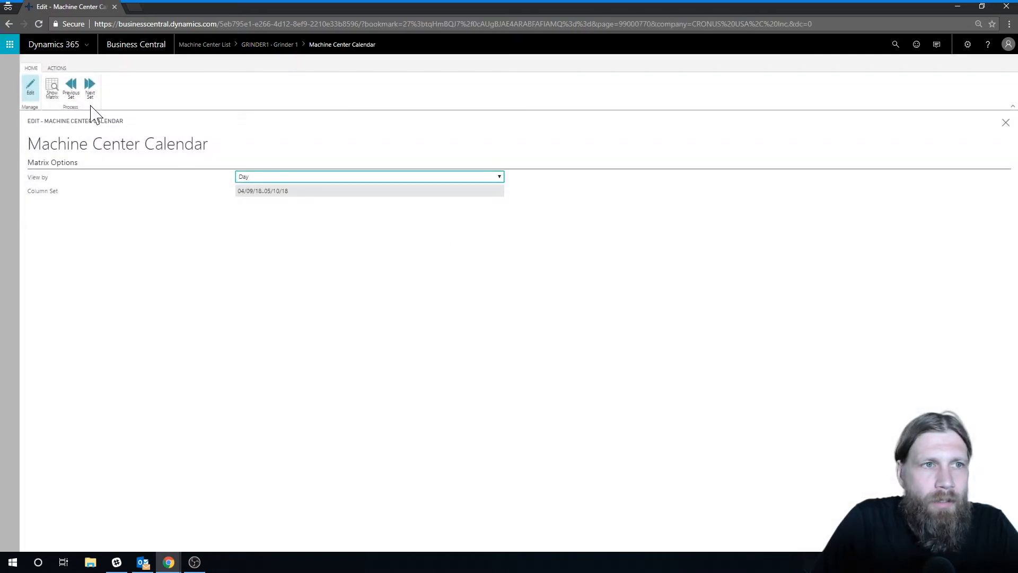
click(51, 89)
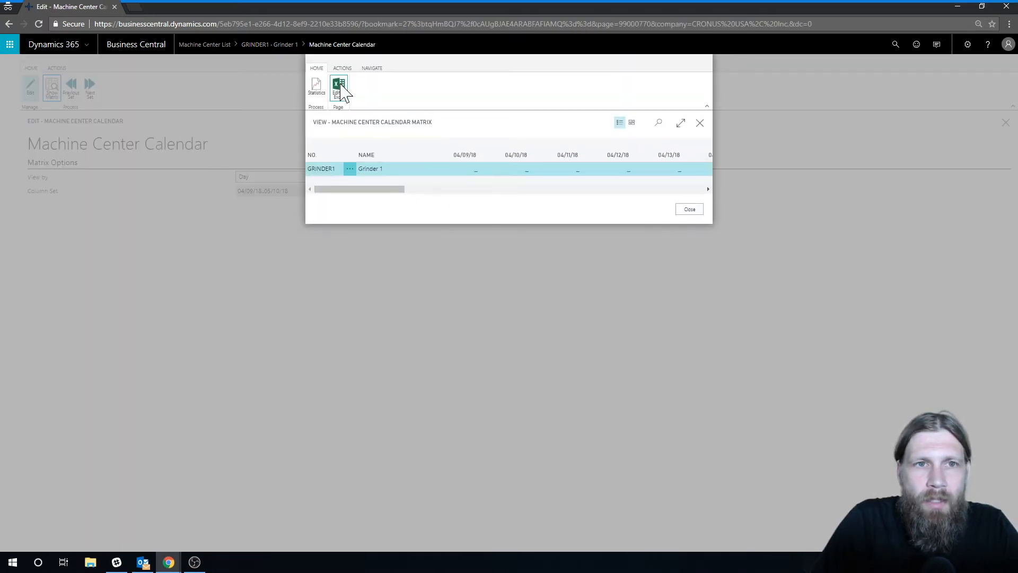
click(342, 68)
click(318, 87)
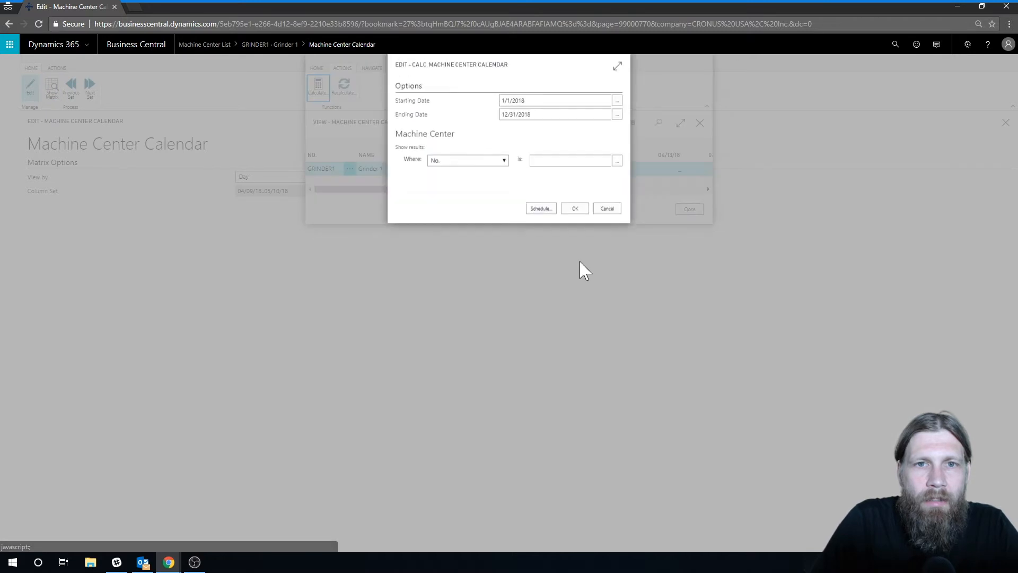
click(574, 208)
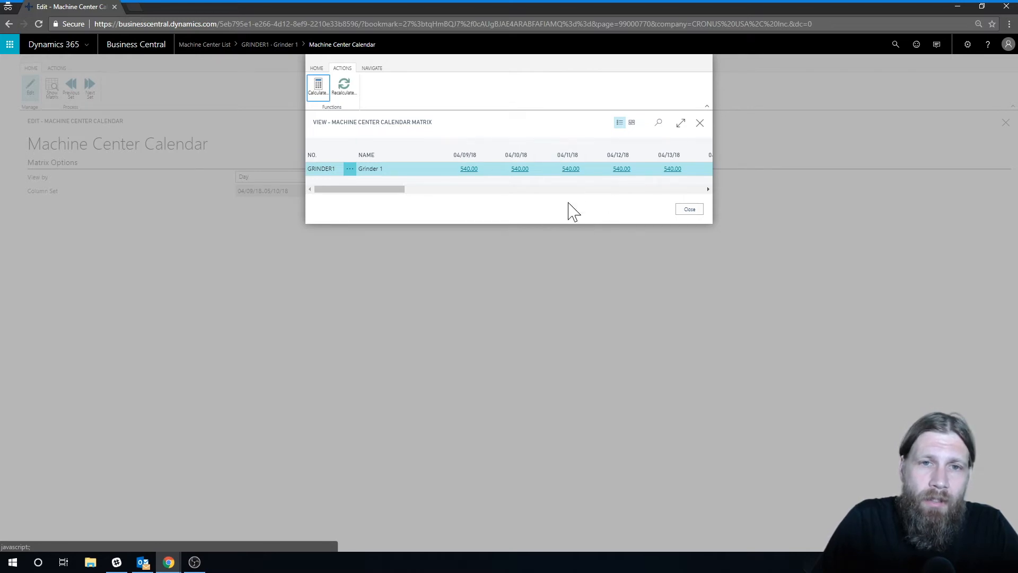
click(698, 212)
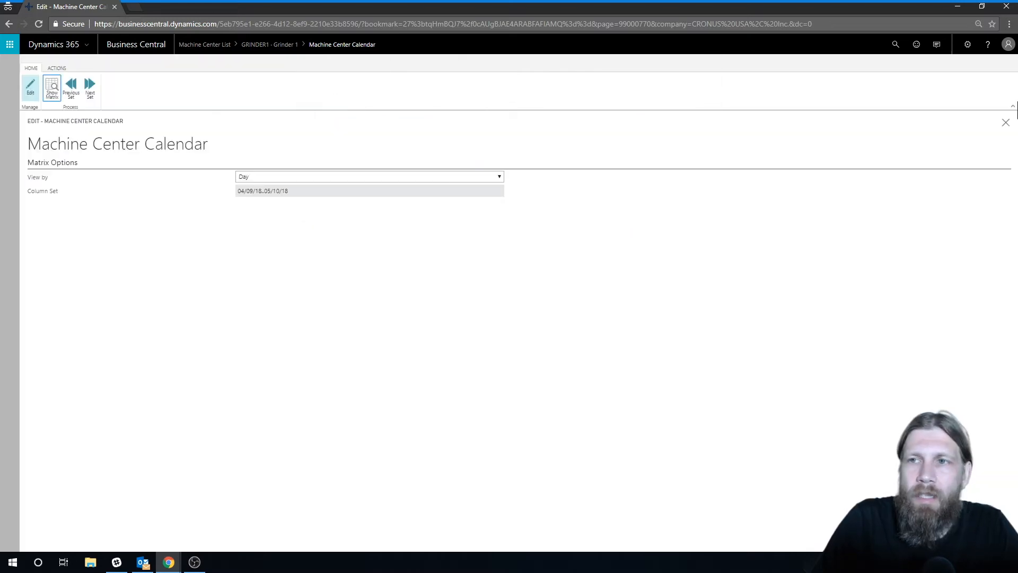
click(1006, 123)
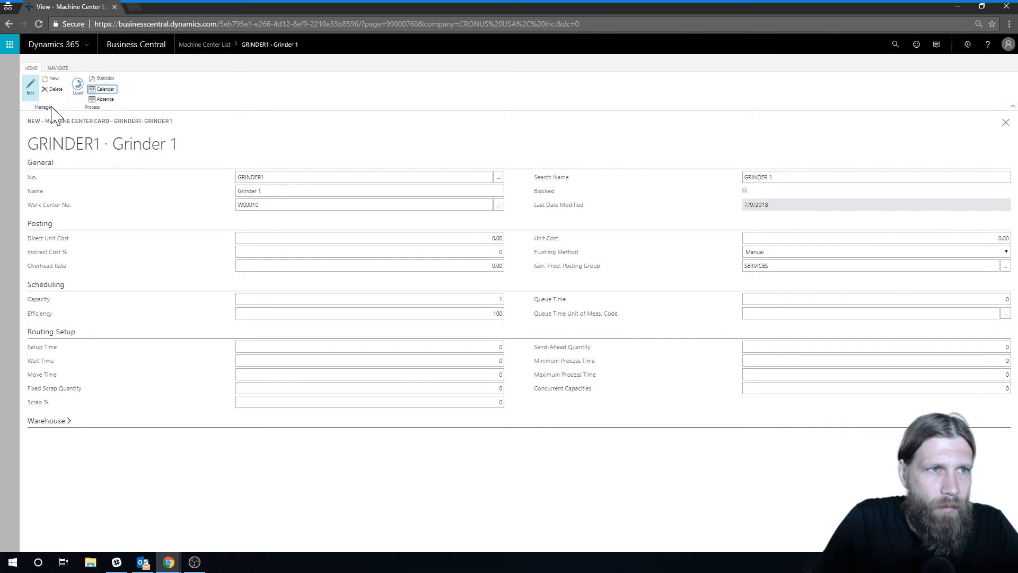
Create a second machine center numbered GRINDER2 and named Grinder 2
key(alt+n)
text(Grinder2)
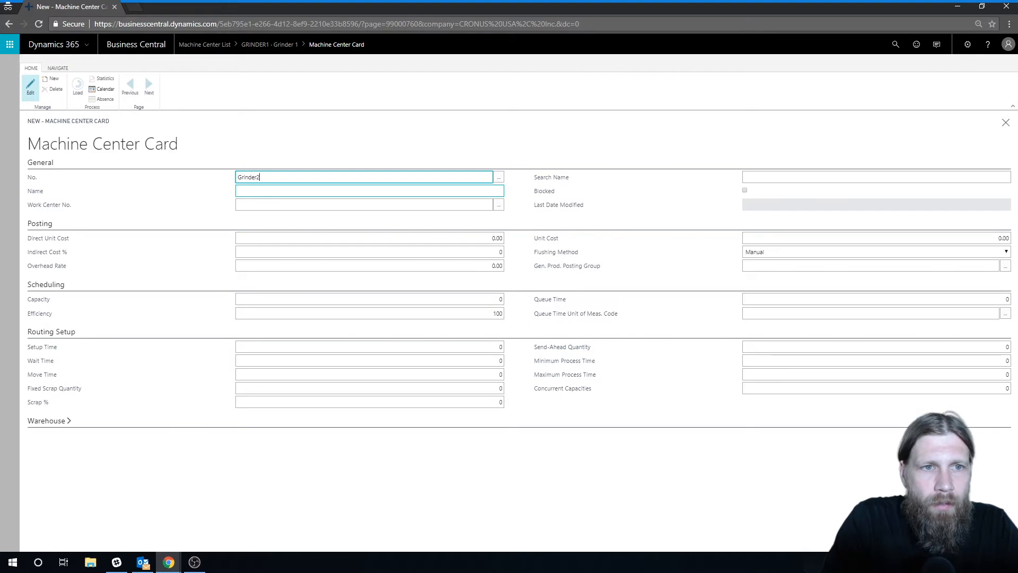
key(Tab)
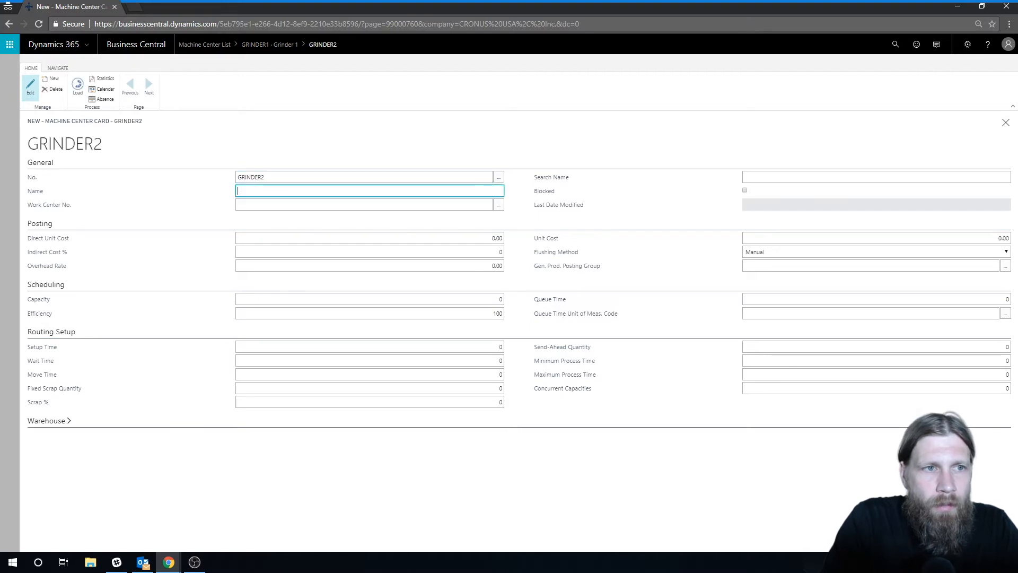
key(Tab)
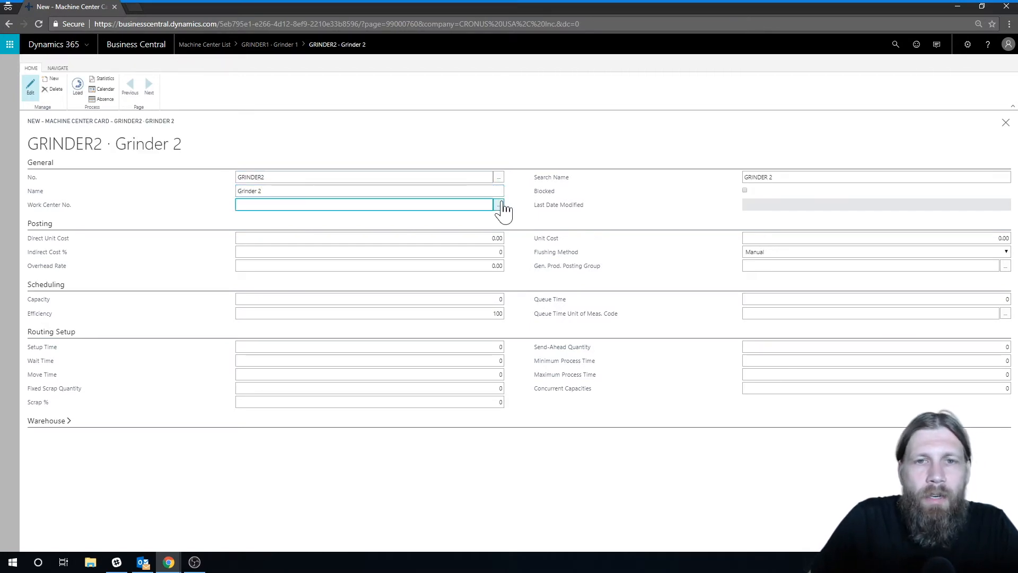
Assign work center W00010 and the general product posting group SERVICES to Grinder 2
click(503, 208)
click(264, 237)
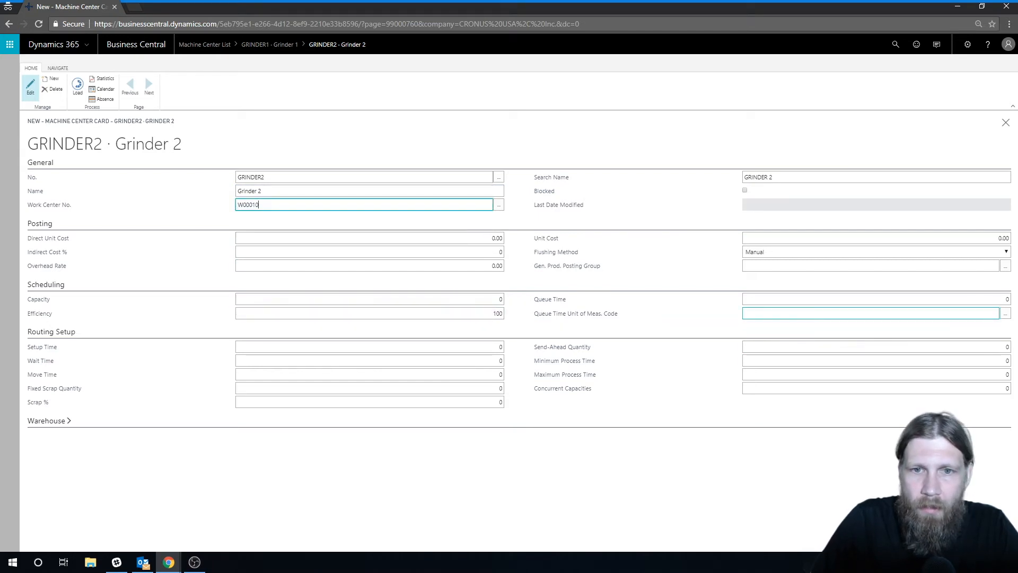
click(1005, 267)
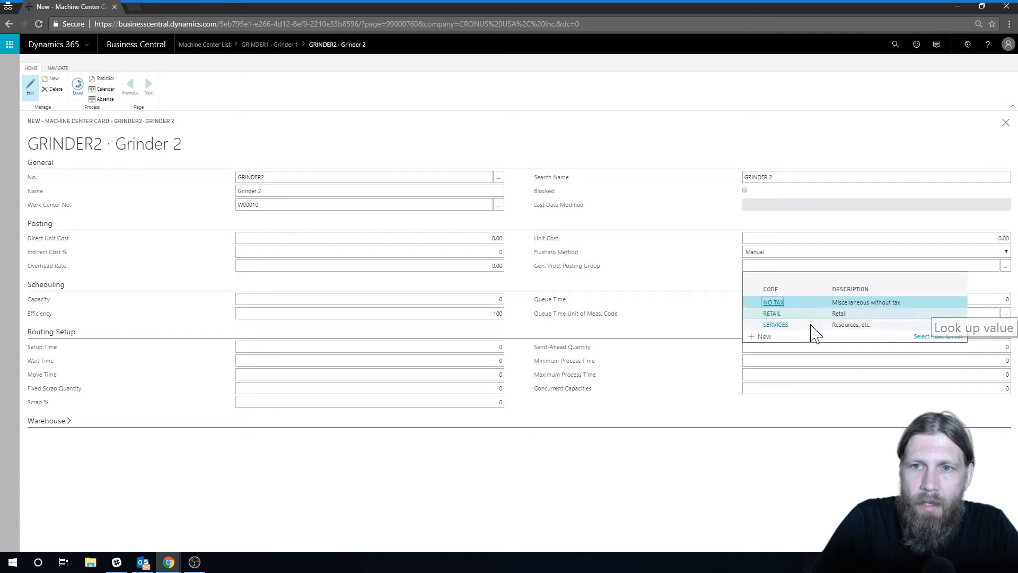
click(776, 324)
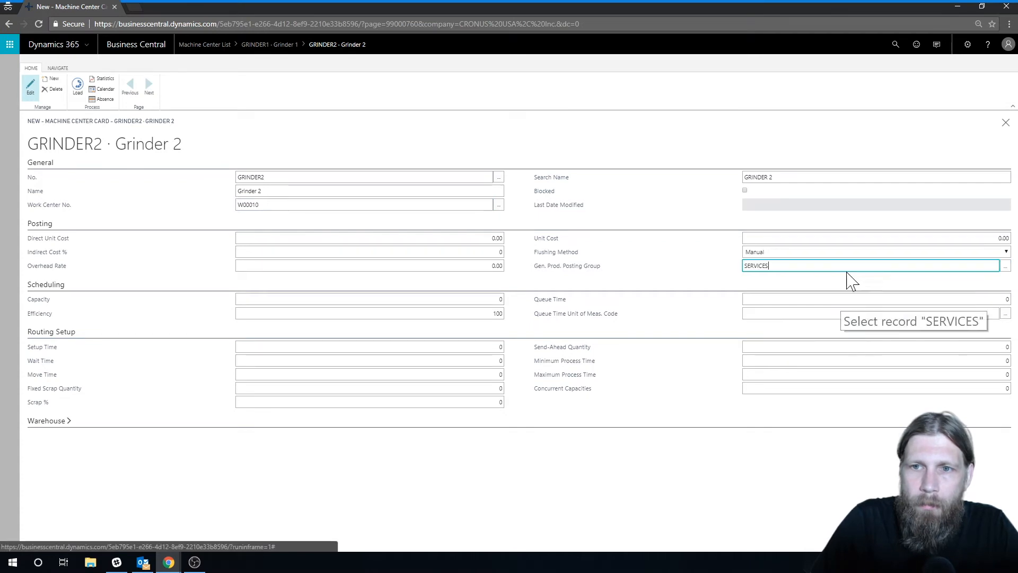
click(795, 253)
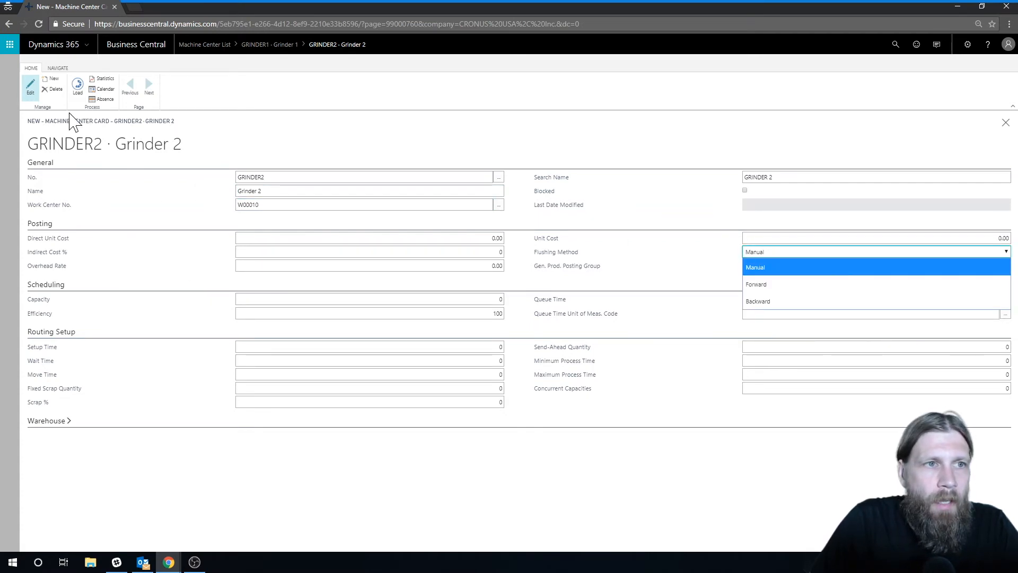
Try to calculate Grinder 2's machine center calendar from 1/1/2018 to 12/31/2018, then close the calendar pages
click(106, 90)
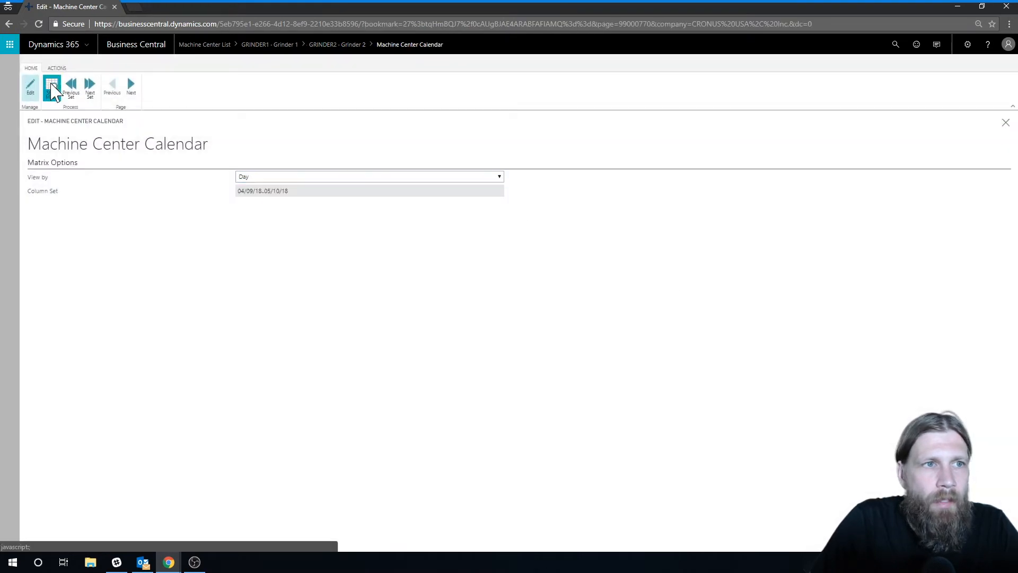
click(52, 89)
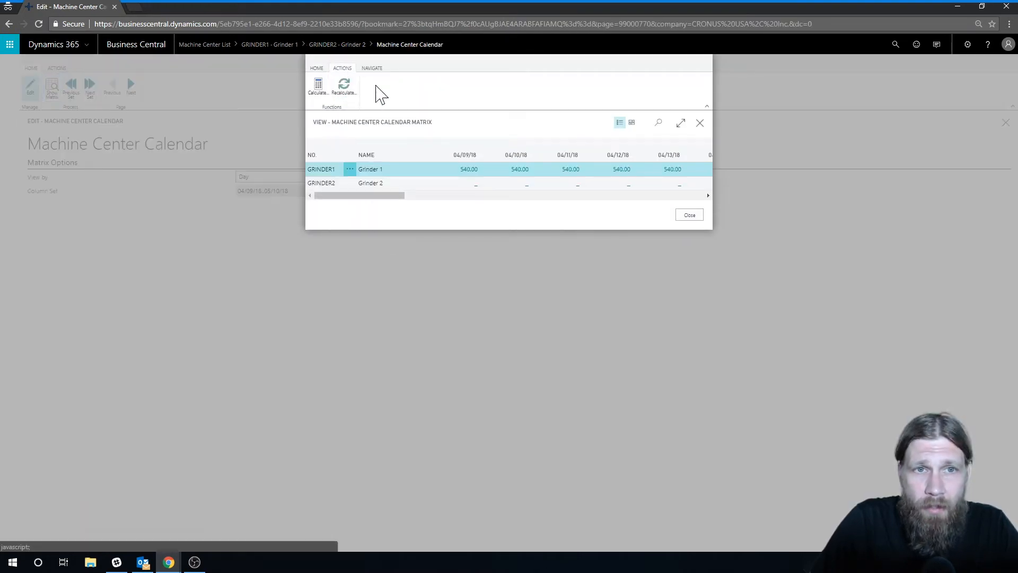
click(319, 87)
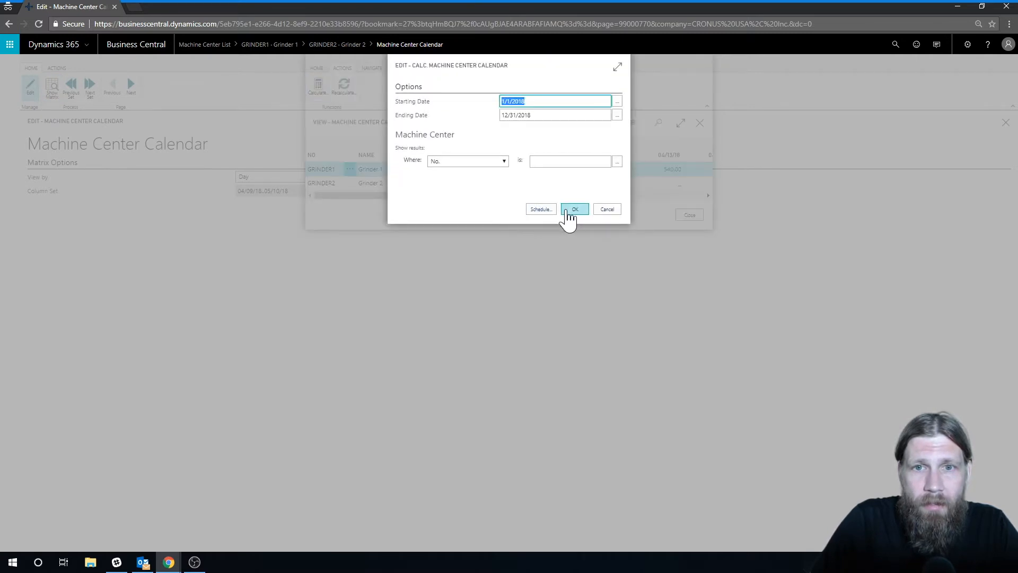
click(574, 213)
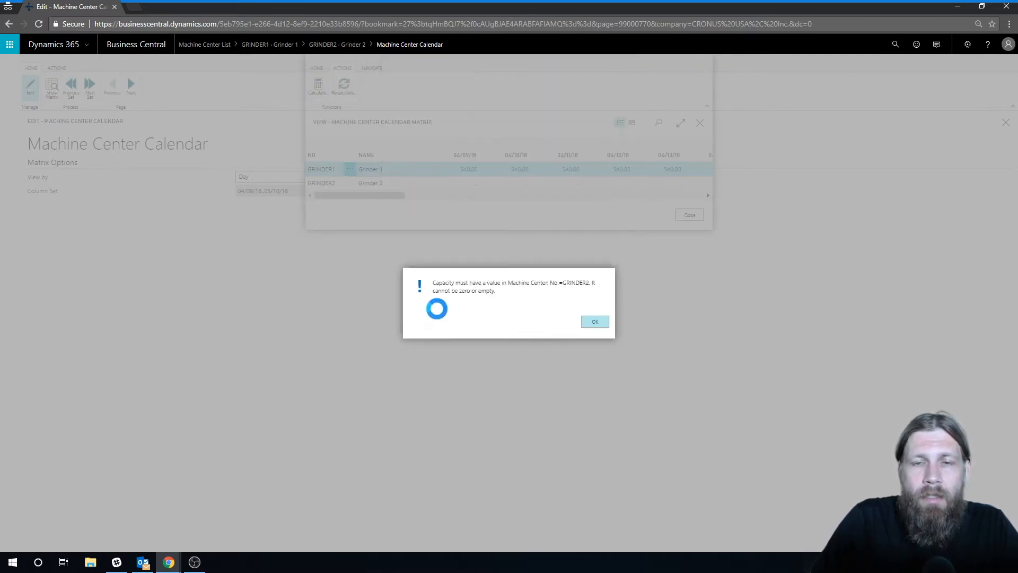
click(593, 322)
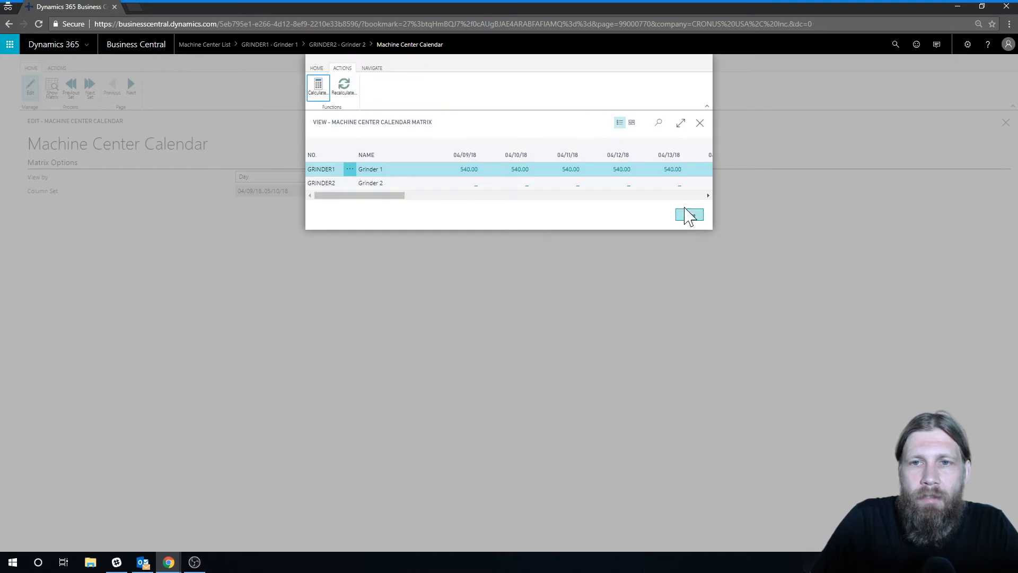
click(690, 215)
click(1006, 122)
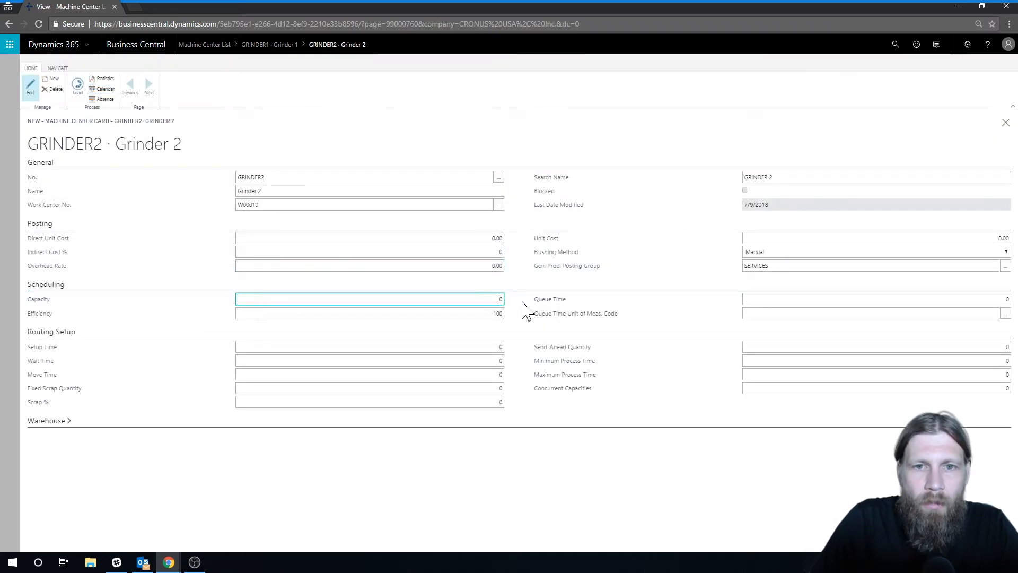
Set Grinder 2's capacity to 1
key(Delete)
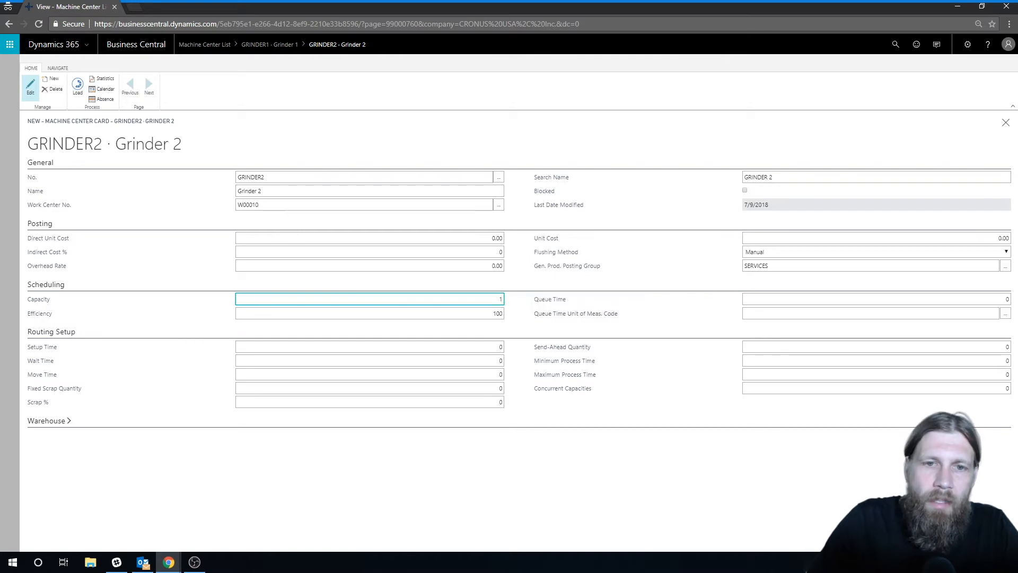
click(501, 252)
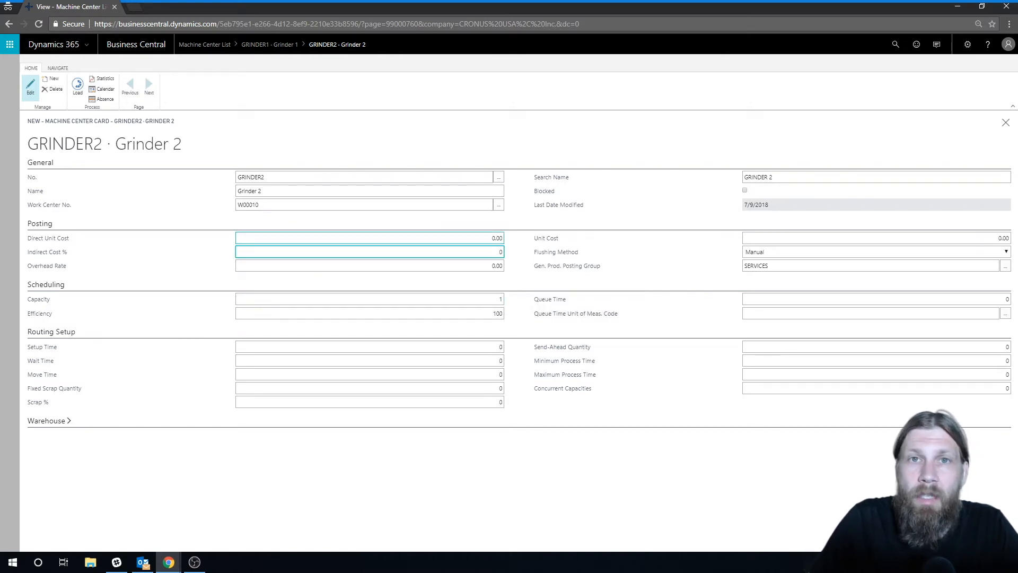
Calculate Grinder 2's machine center calendar from 1/1/2018 to 12/31/2018 and close the calendar pages
click(101, 89)
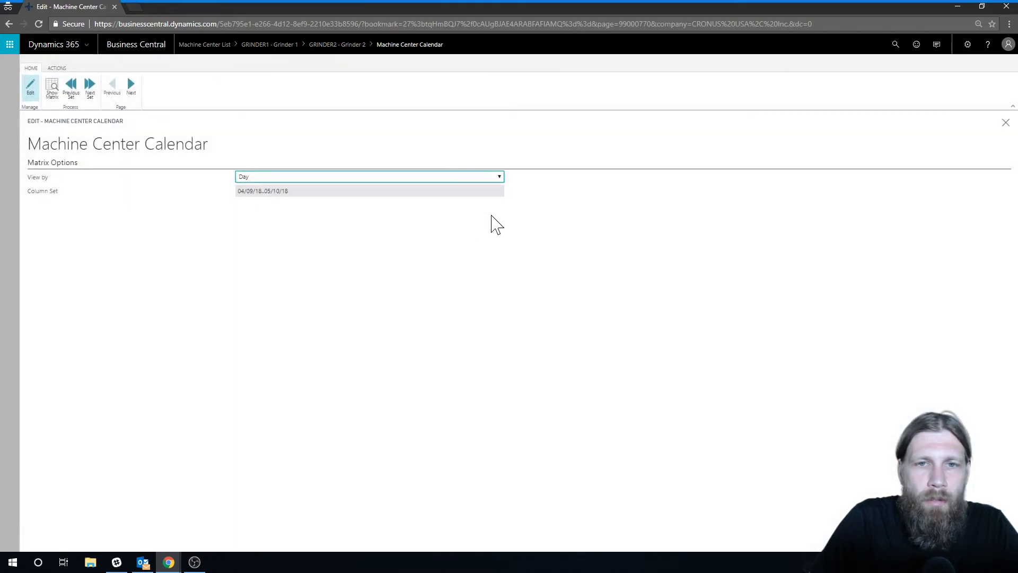
click(52, 88)
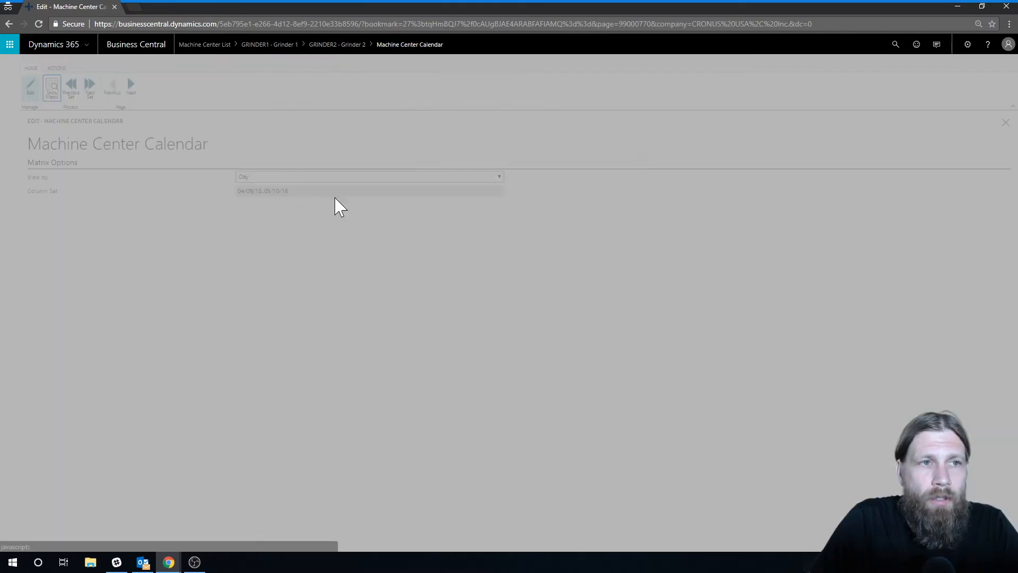
click(342, 68)
click(323, 84)
click(572, 211)
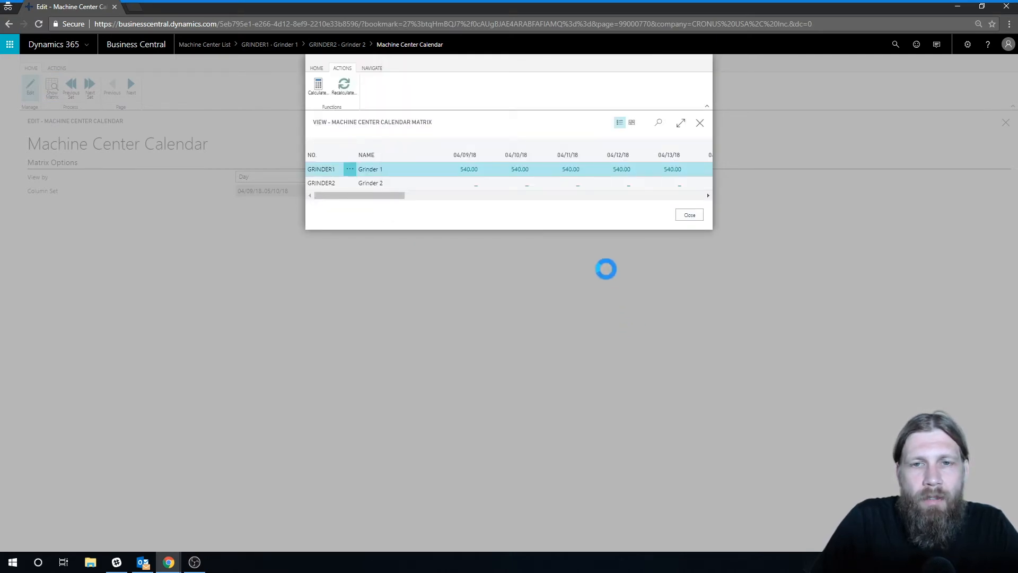
click(443, 186)
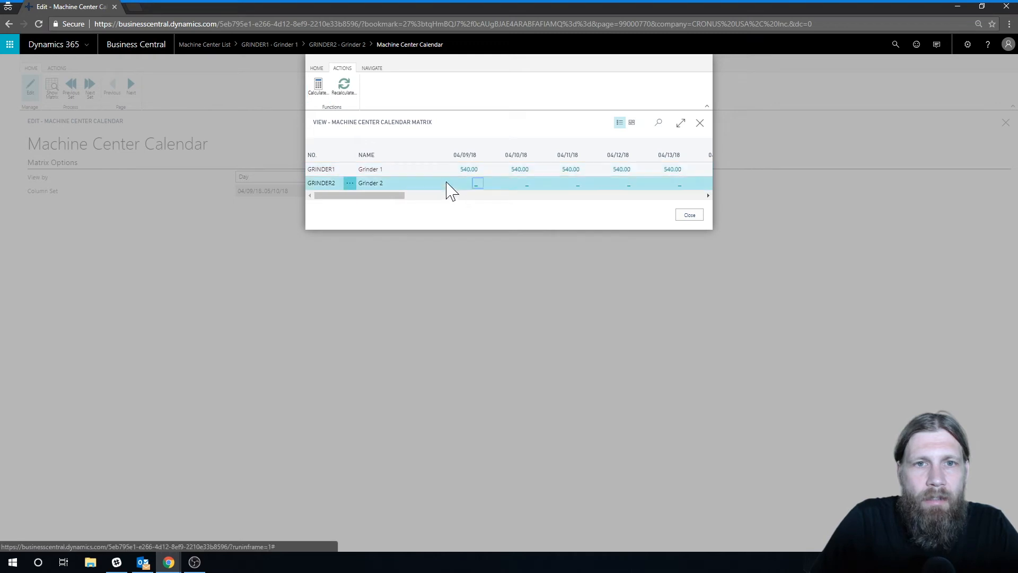
drag(385, 201, 347, 211)
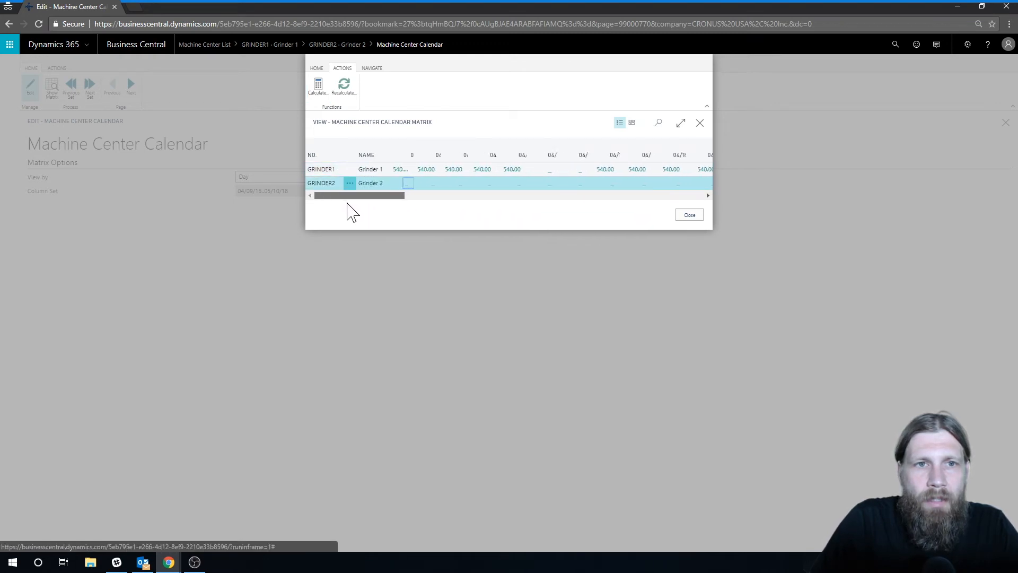
click(690, 215)
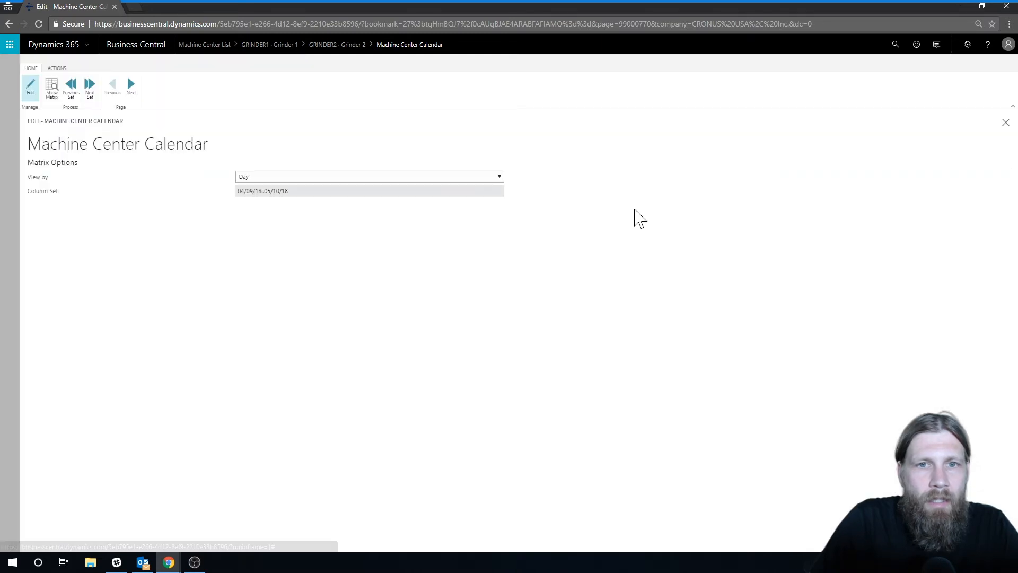
click(1006, 122)
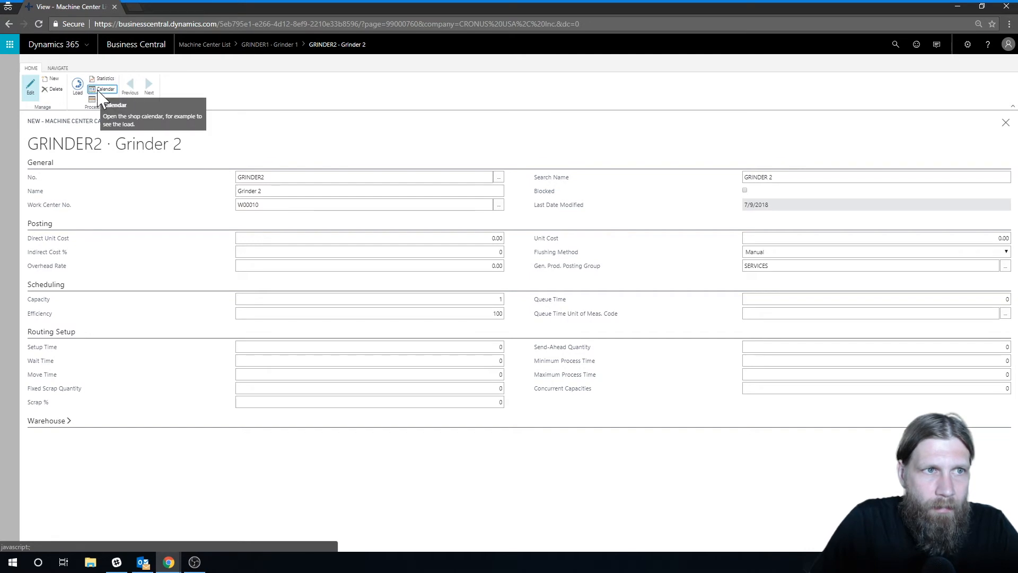
Review the machine center calendar matrix for both grinders and return to the machine center list
click(101, 89)
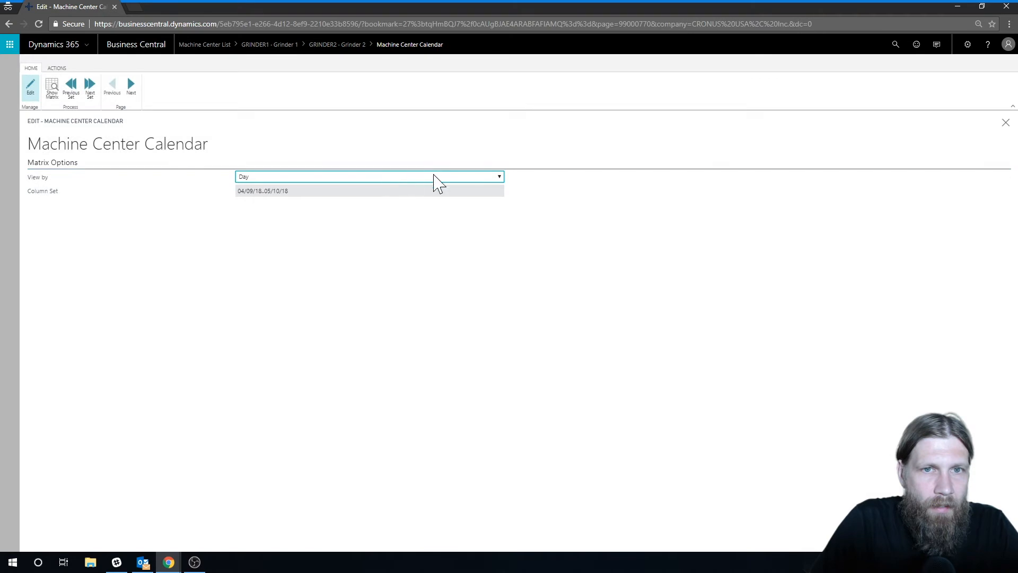
click(52, 88)
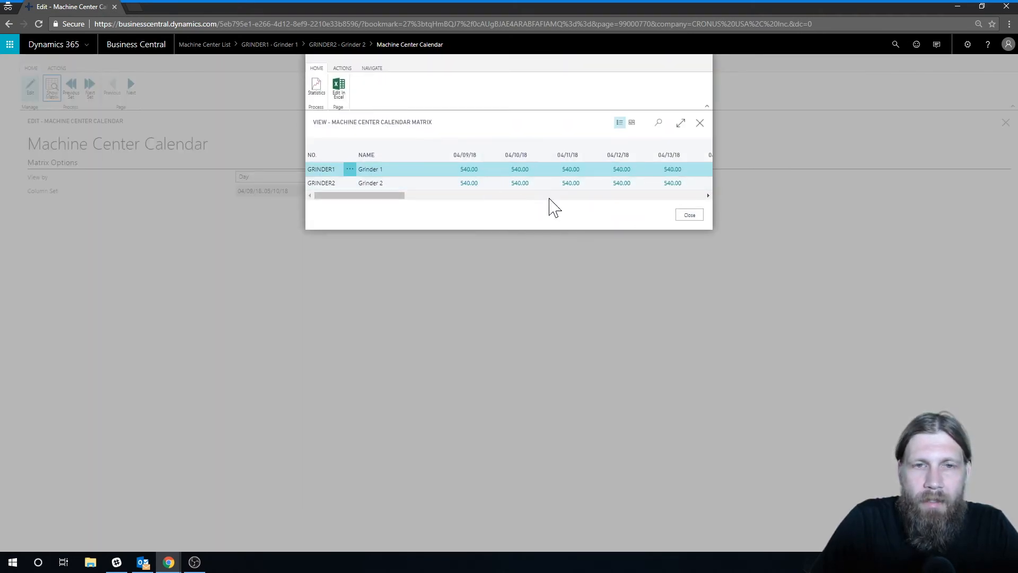
click(690, 215)
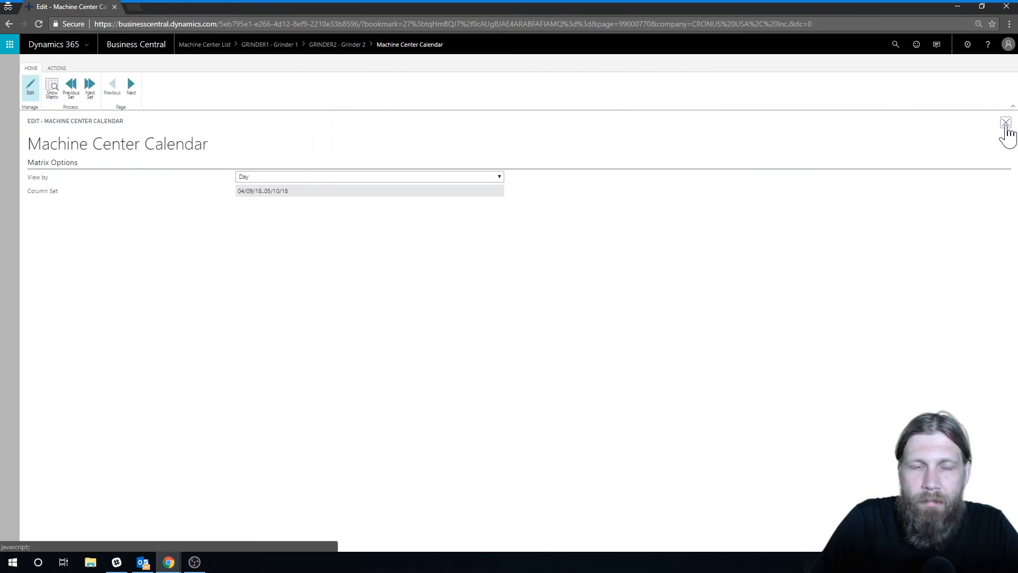
click(1005, 123)
click(1005, 122)
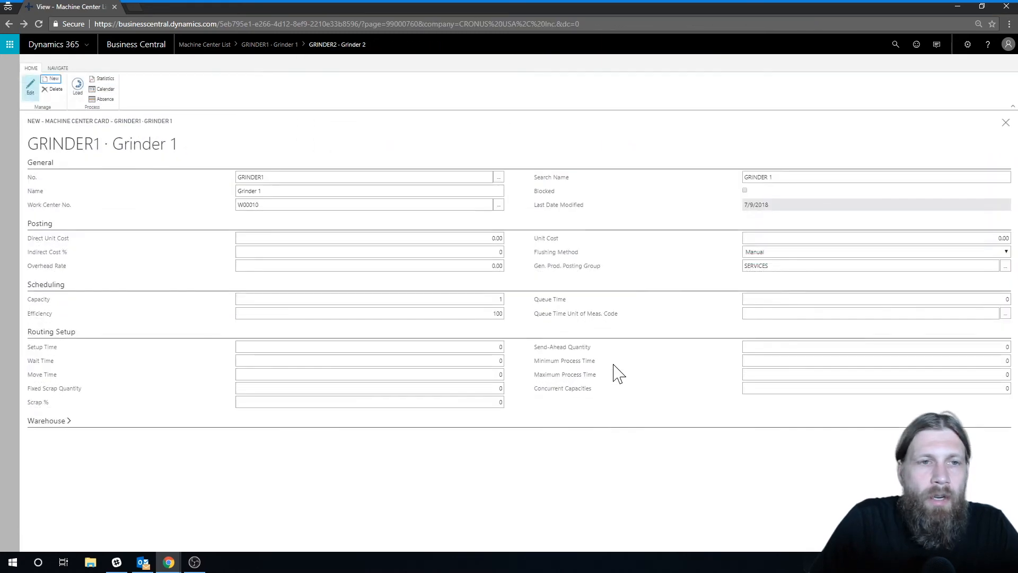
click(1005, 123)
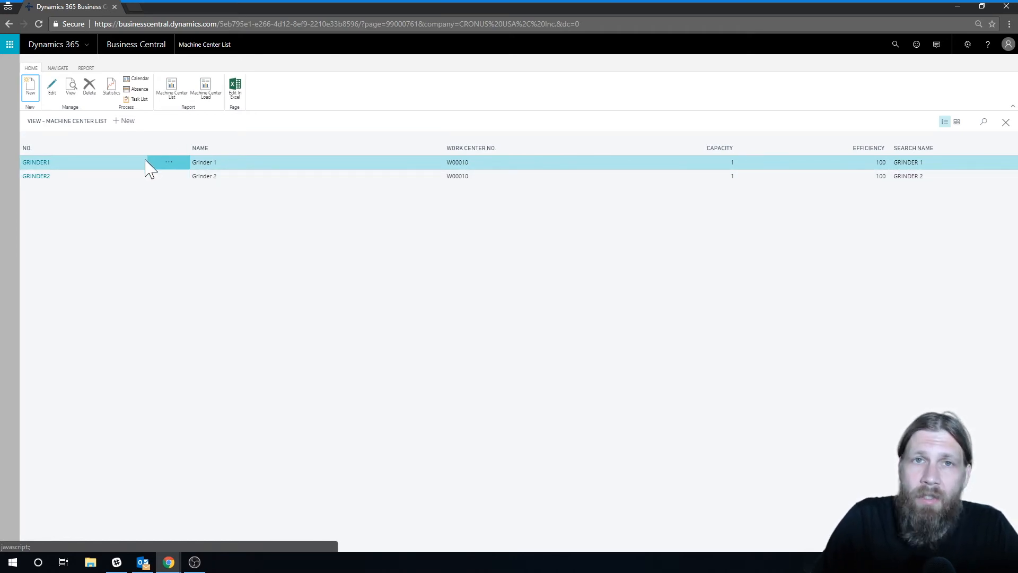
Check the task lists of machine centers GRINDER1 and GRINDER2
click(138, 101)
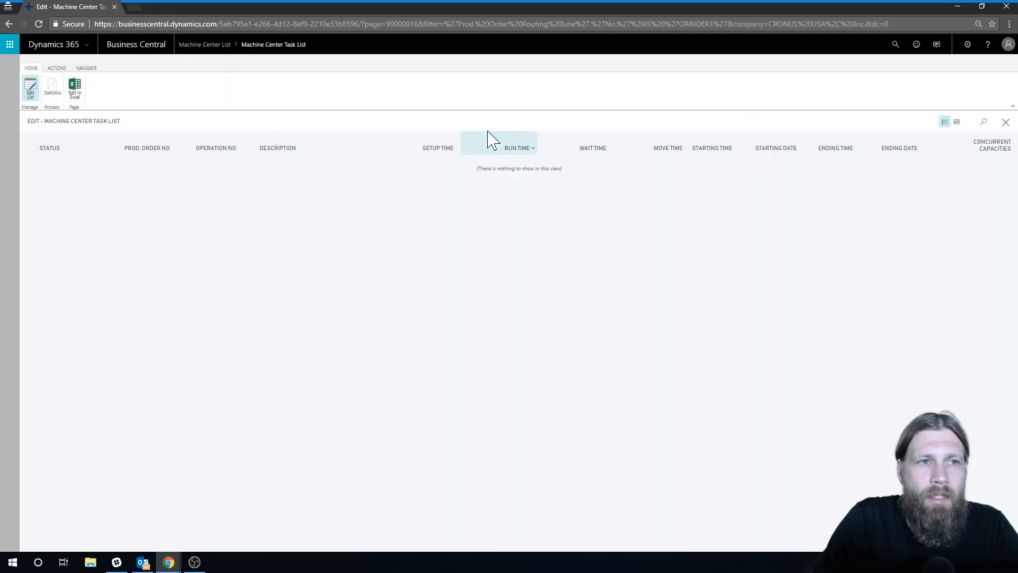
click(1006, 122)
click(126, 178)
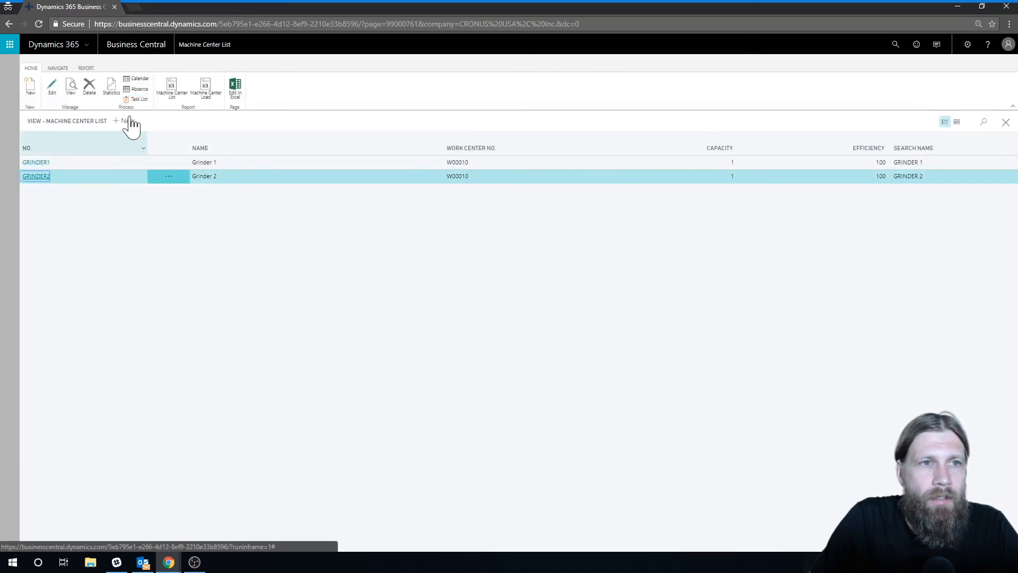
click(137, 99)
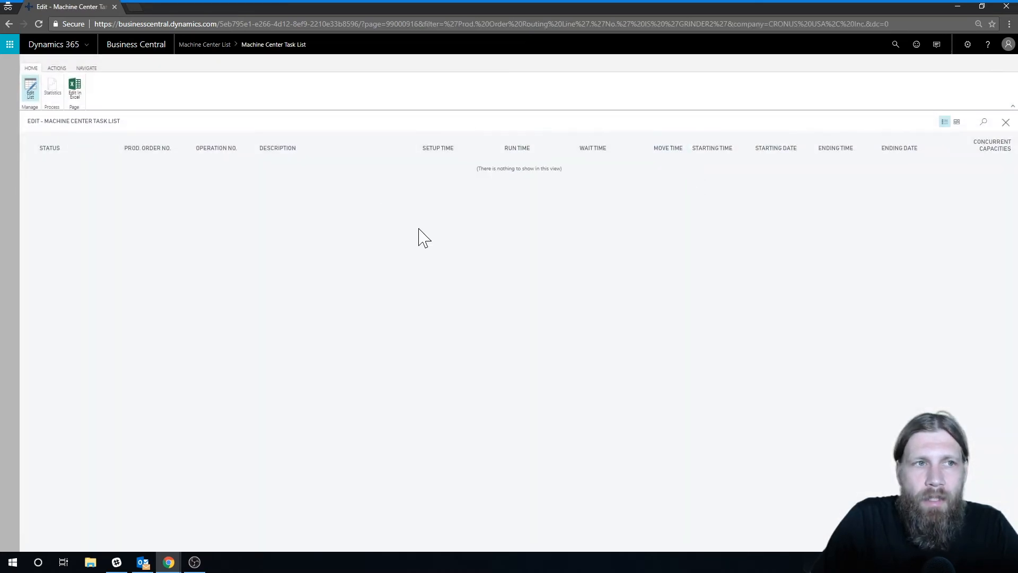
click(1006, 122)
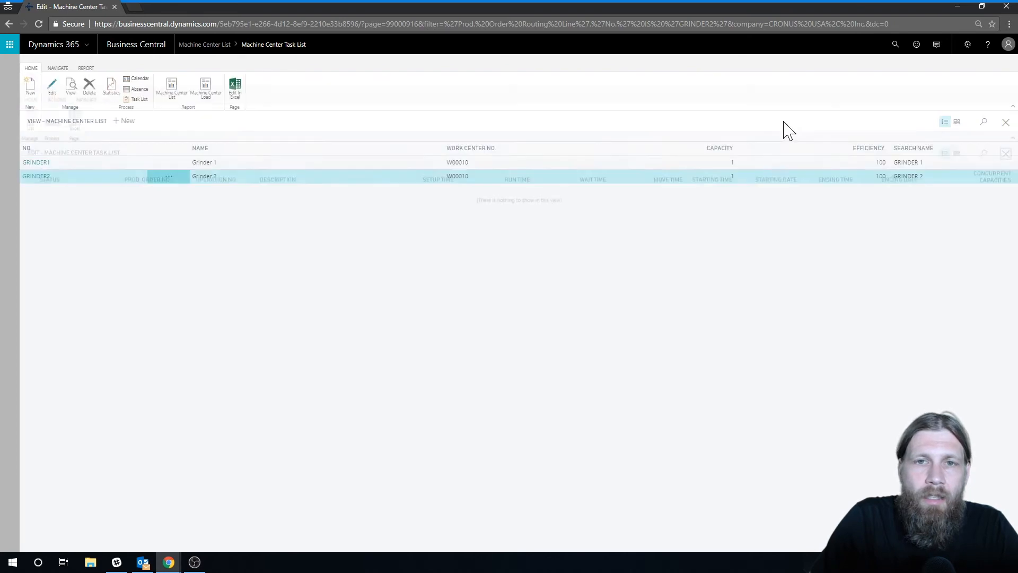
click(1006, 122)
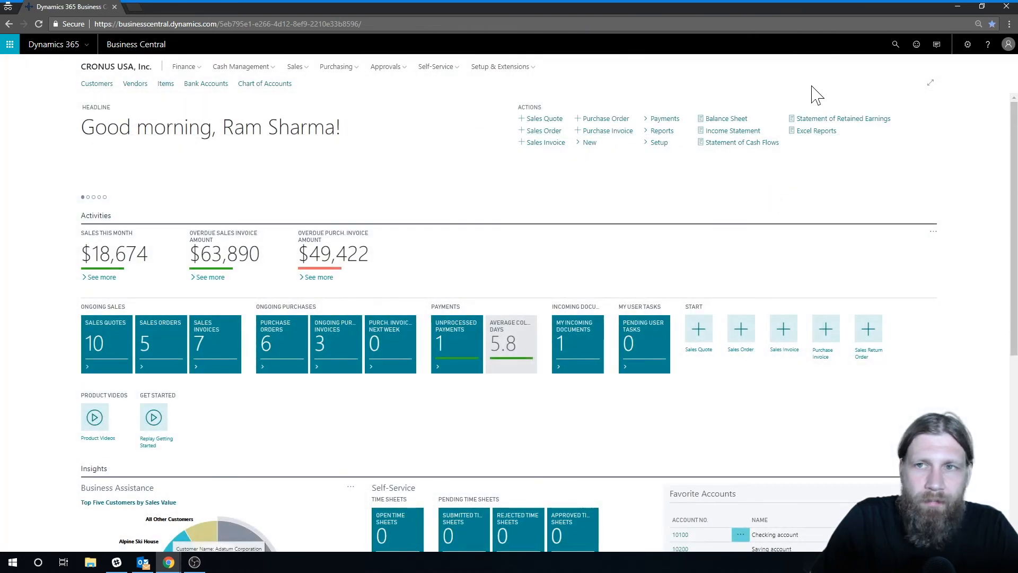
Move work center W00010's task for production order 101008 to machine center GRINDER1
click(895, 47)
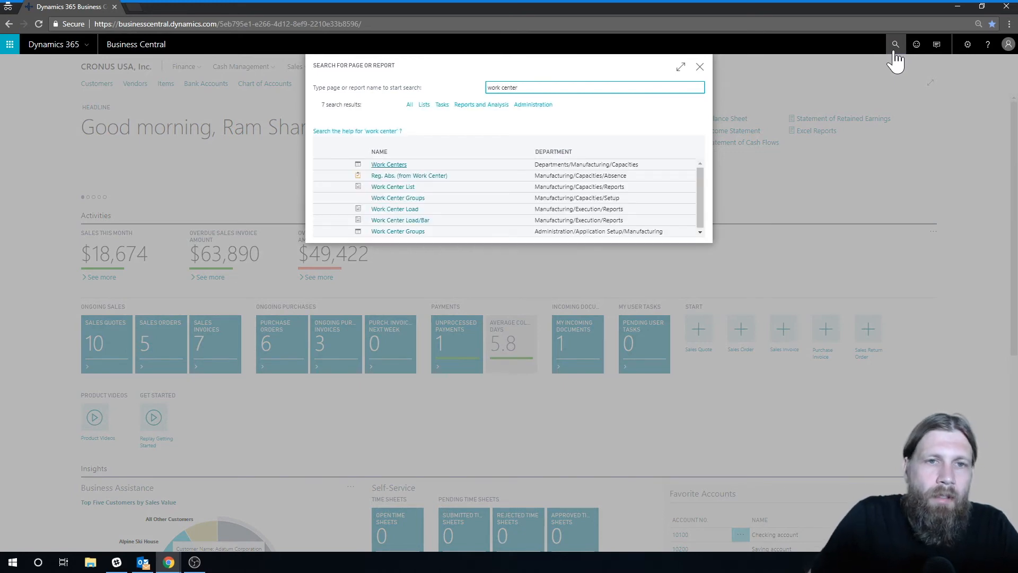
click(373, 165)
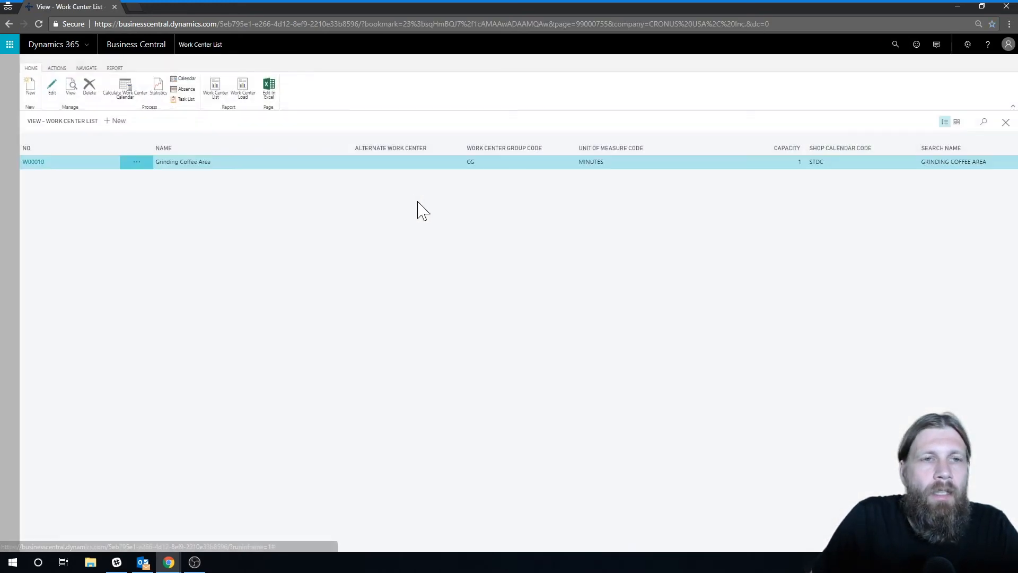
click(181, 98)
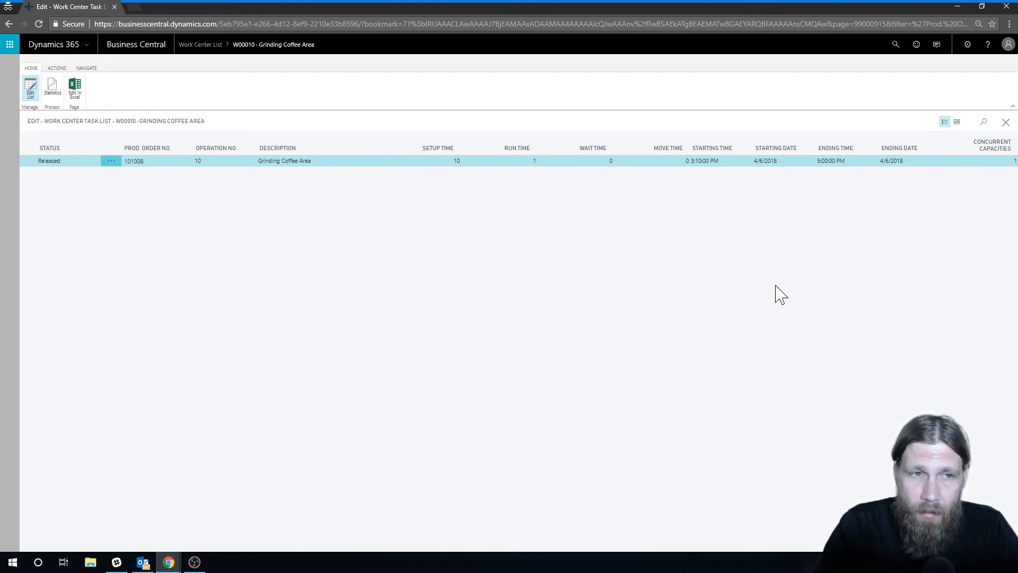
click(56, 69)
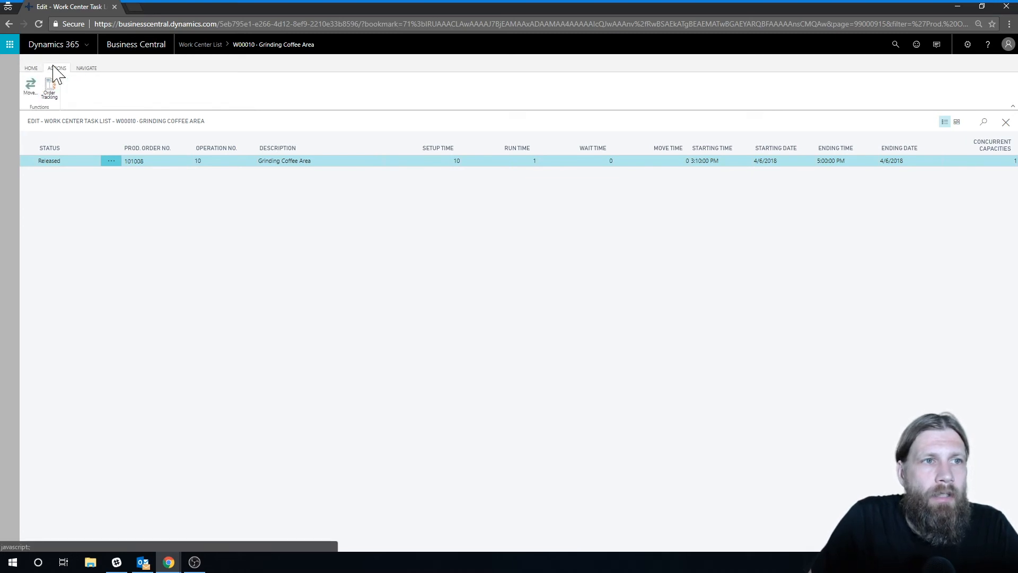
click(93, 69)
click(58, 69)
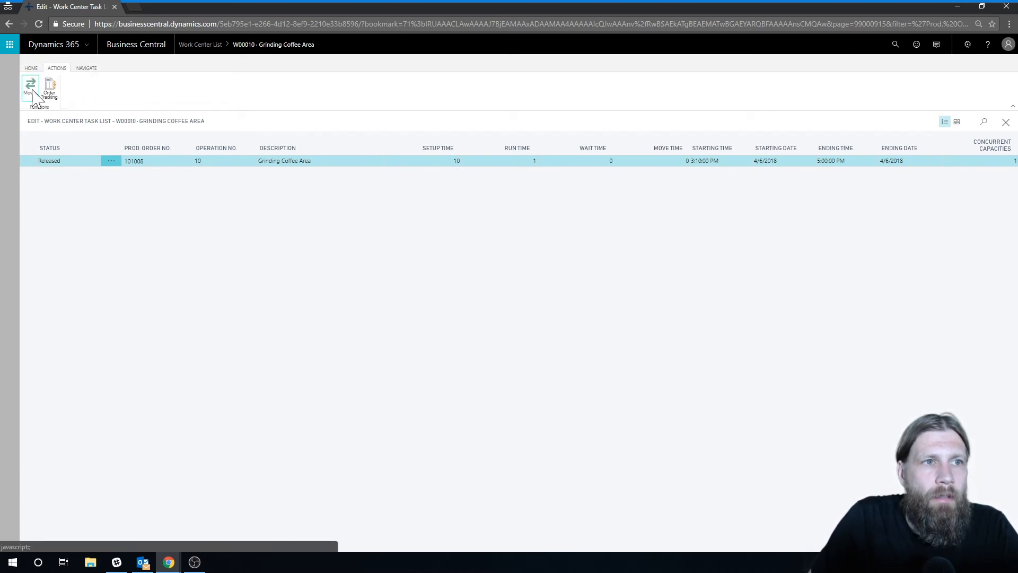
click(30, 86)
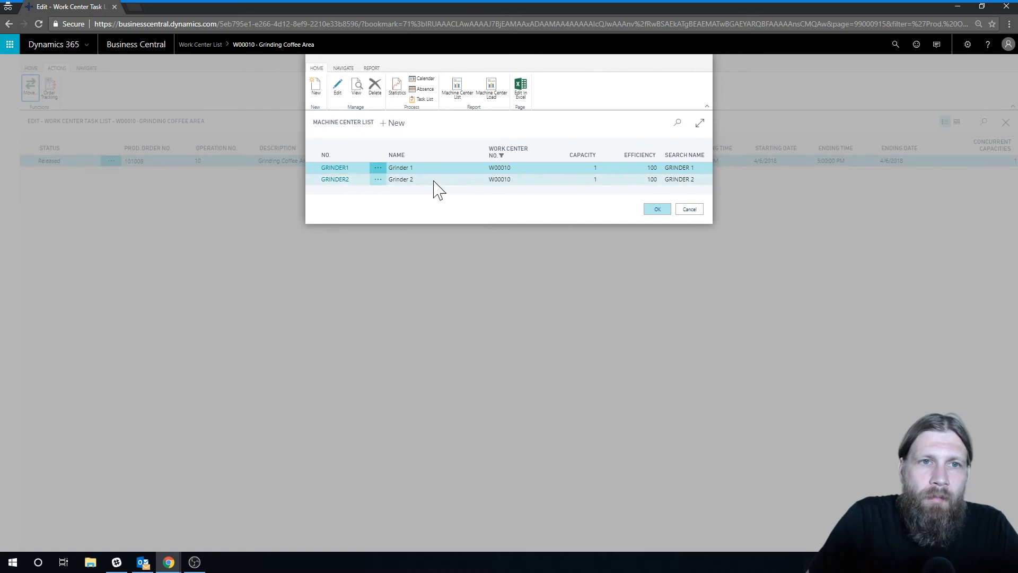
click(659, 210)
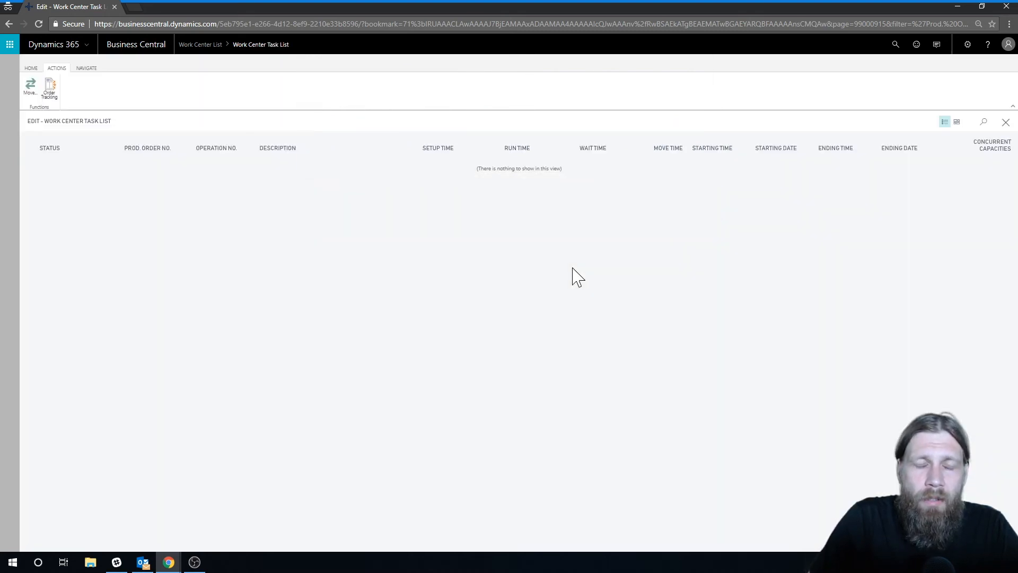
click(1004, 124)
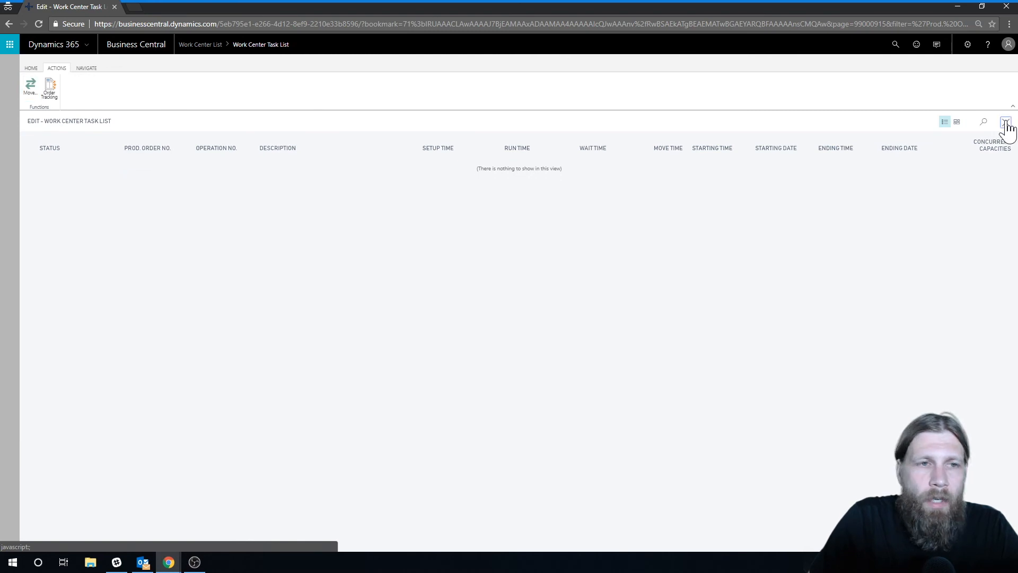
click(1008, 127)
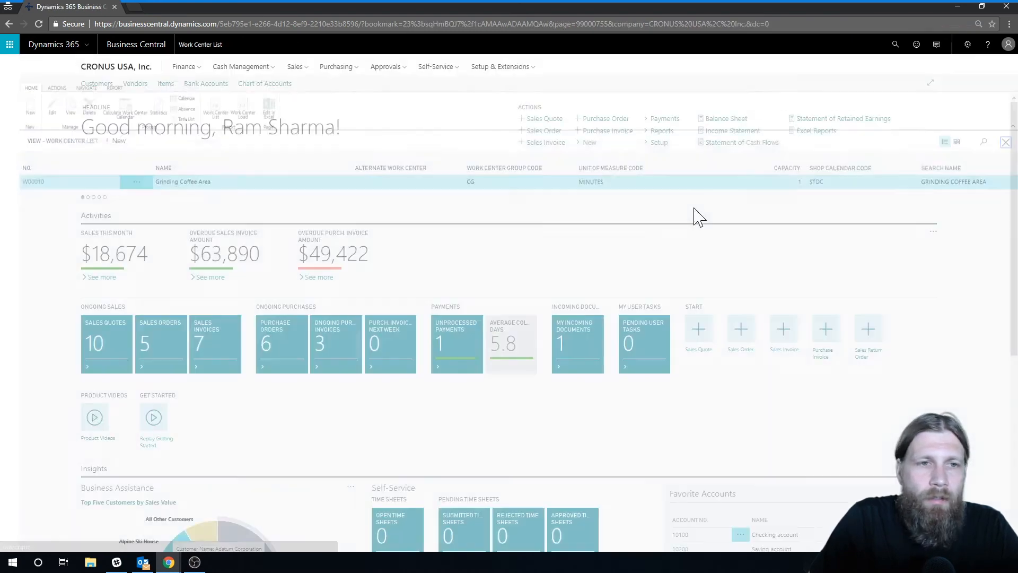
Open the machine center list and examine GRINDER1's task list
click(897, 46)
text(ch)
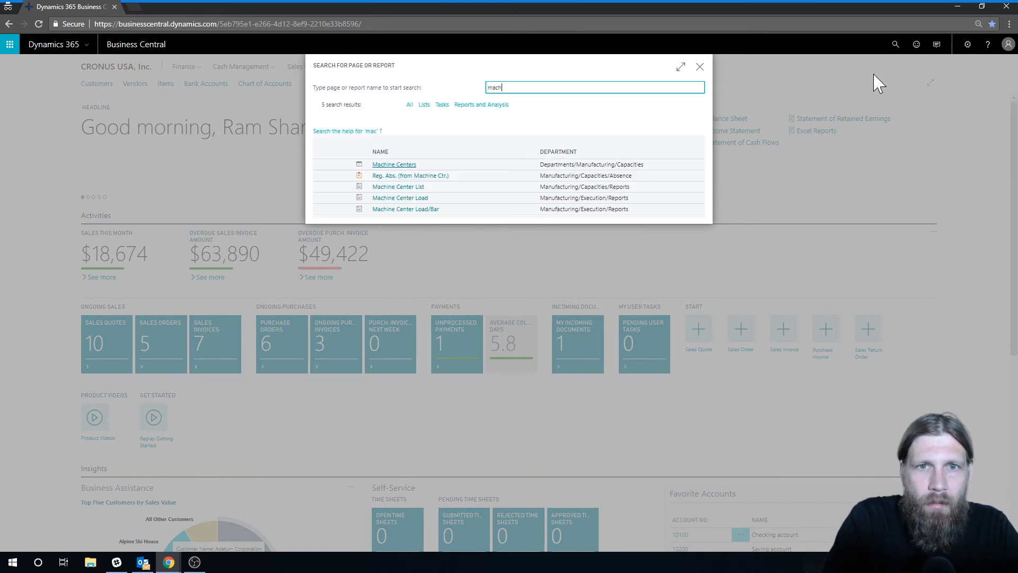
click(395, 186)
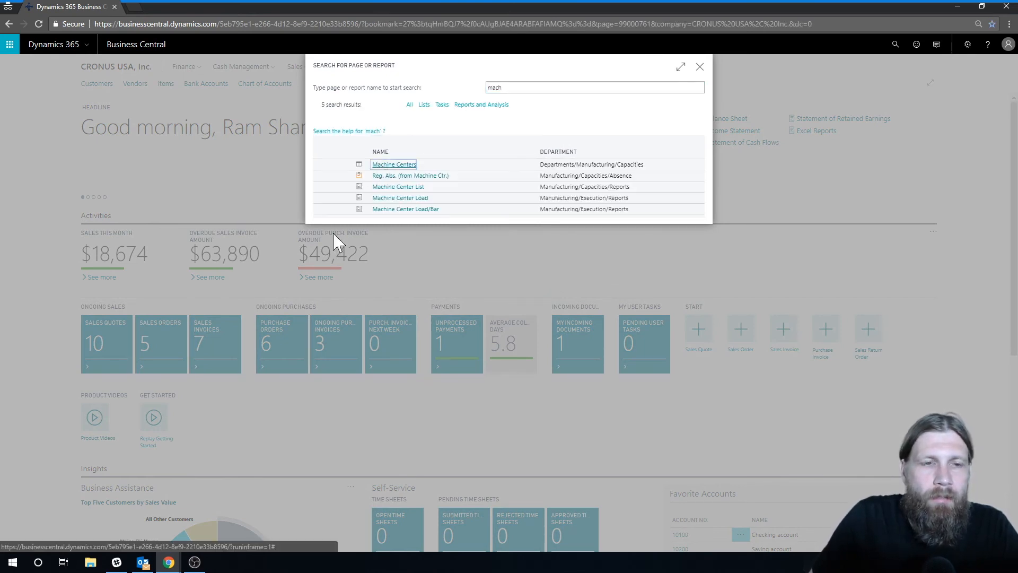
click(132, 99)
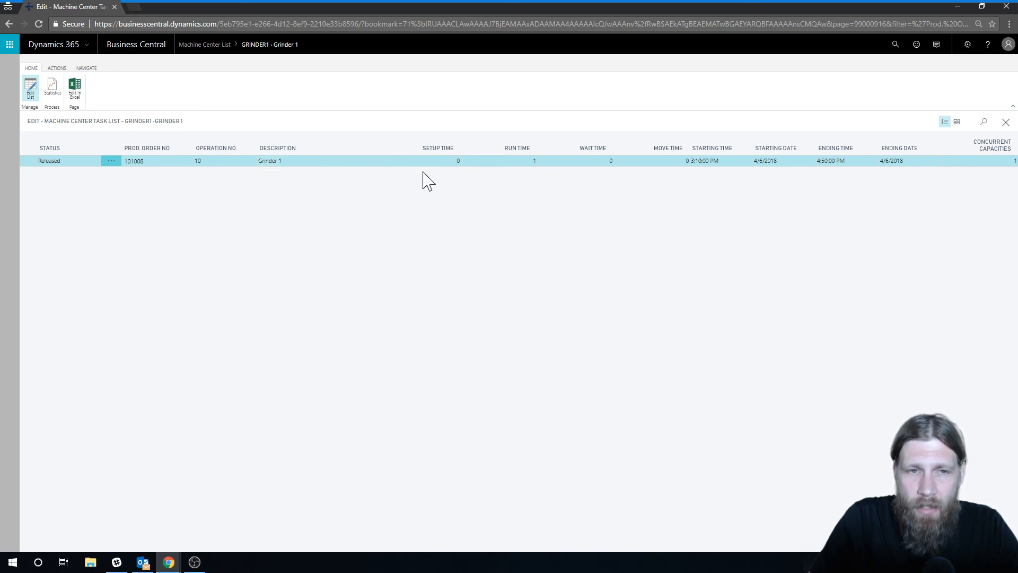
click(1006, 122)
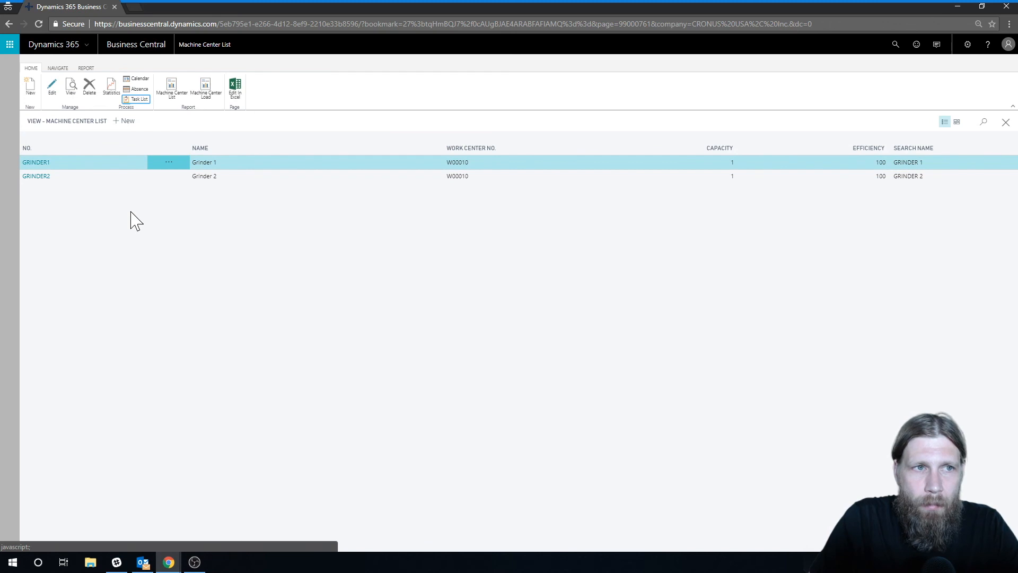
click(86, 68)
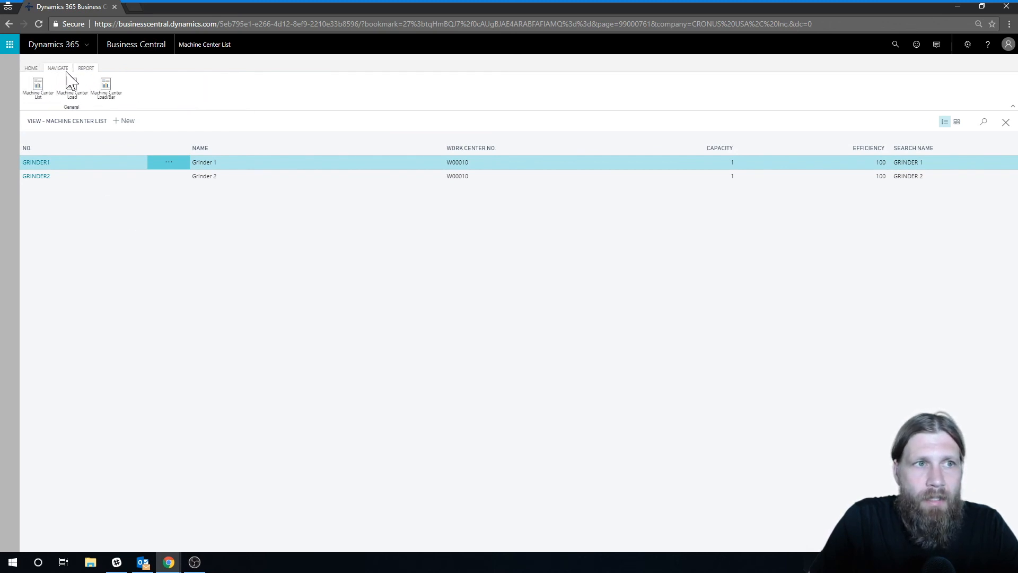
click(64, 70)
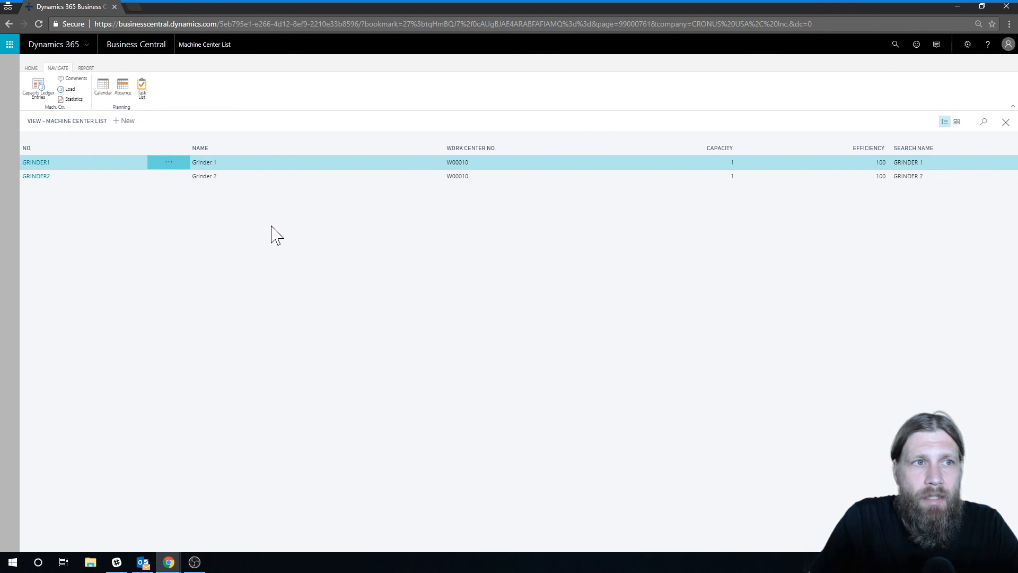